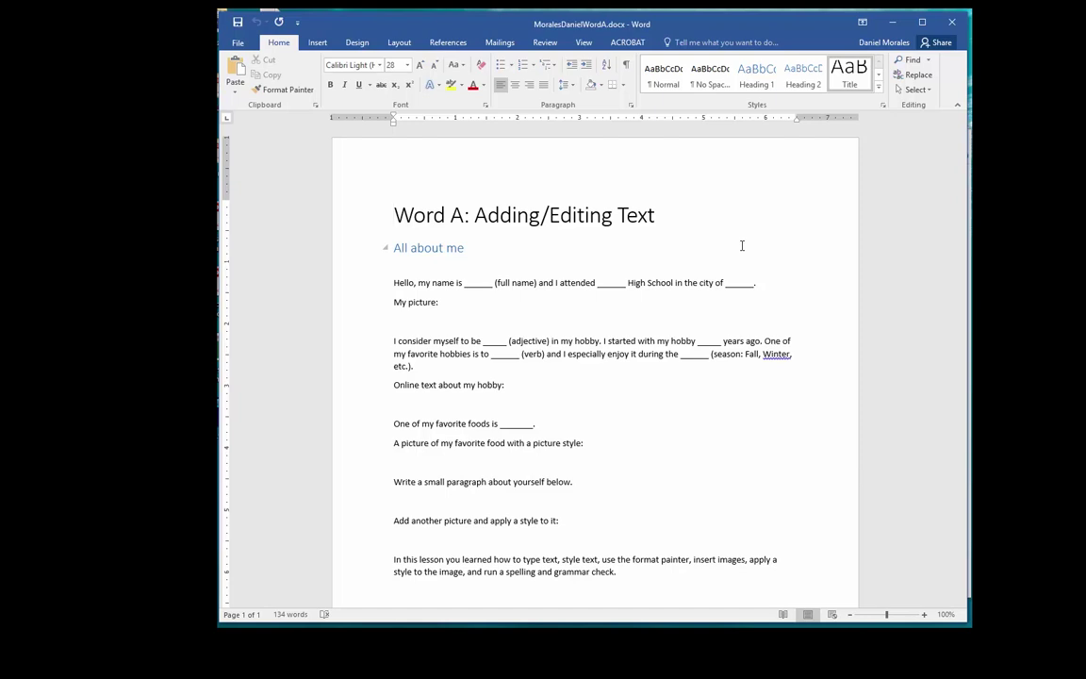
Step: Turn on Show/Hide ¶ so paragraph marks and space dots appear in the worksheet
{"action": "left_click", "coordinate": [624, 68]}
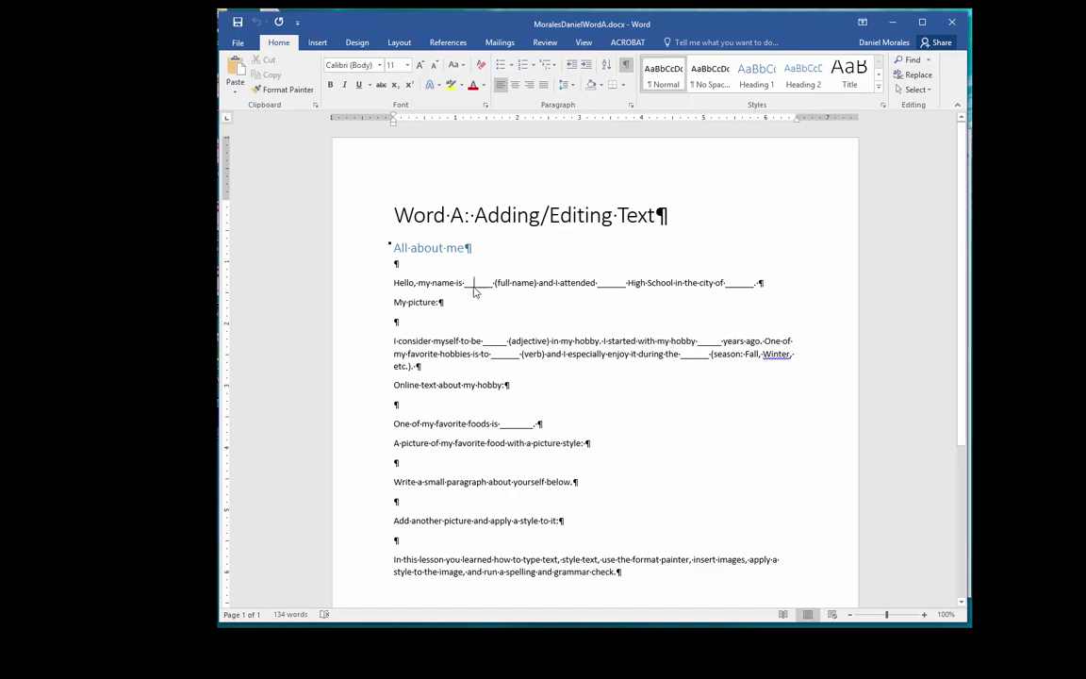
Step: Type the student's full name over the underscore blank following 'my name is'
{"action": "double_click", "coordinate": [478, 283]}
{"action": "double_click", "coordinate": [609, 284]}
{"action": "double_click", "coordinate": [740, 283]}
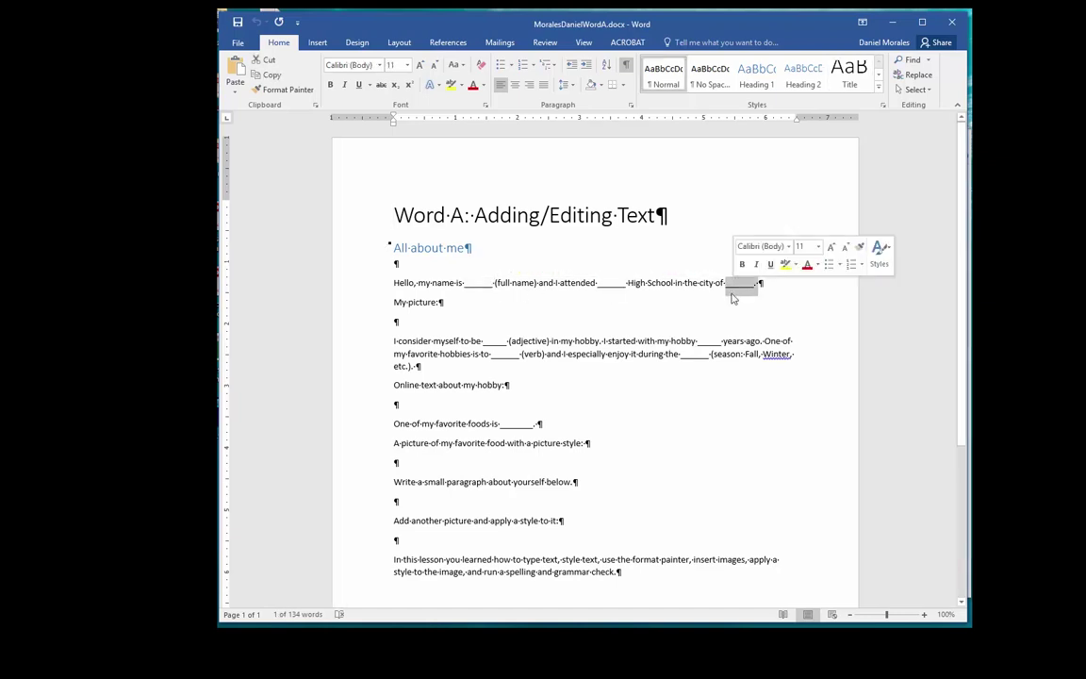
{"action": "left_click", "coordinate": [571, 314]}
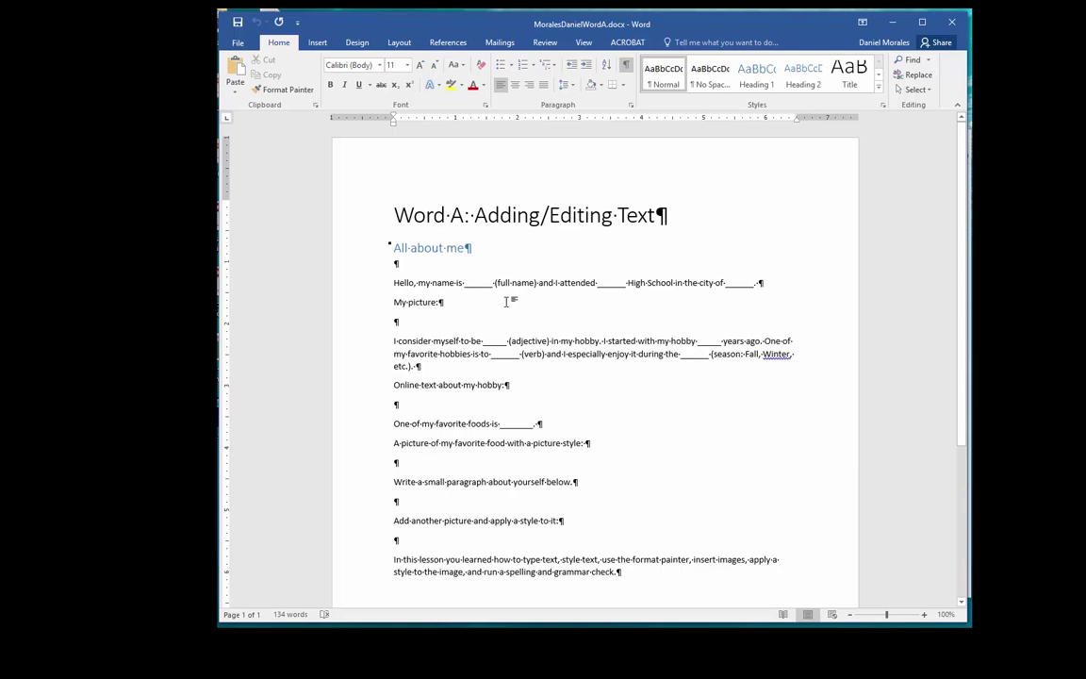
{"action": "double_click", "coordinate": [470, 283]}
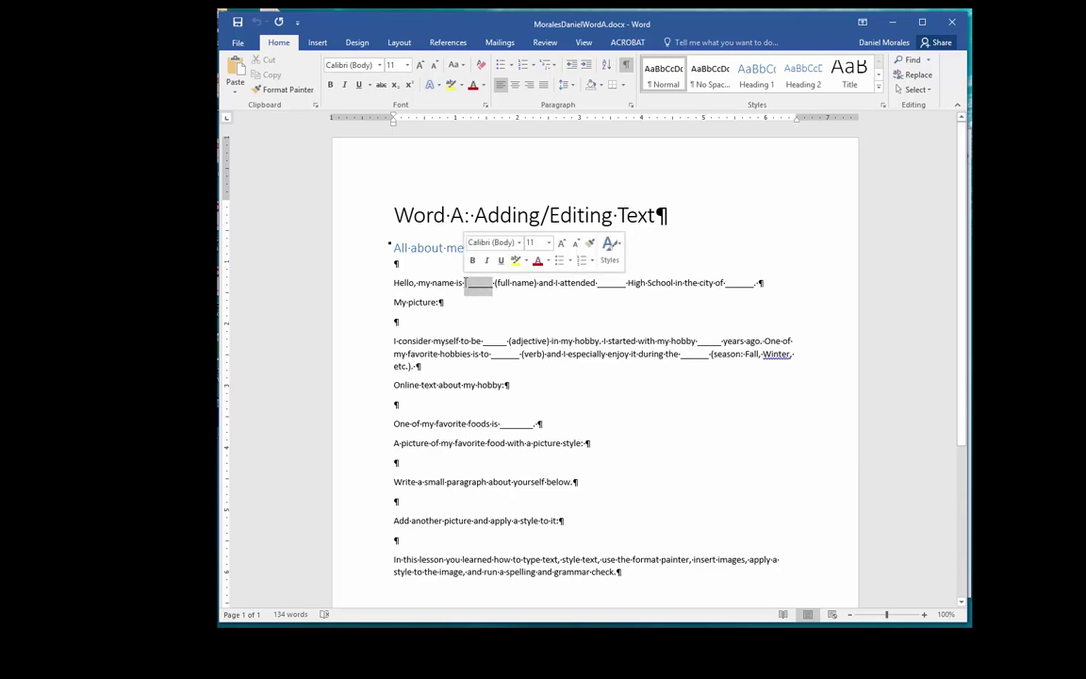
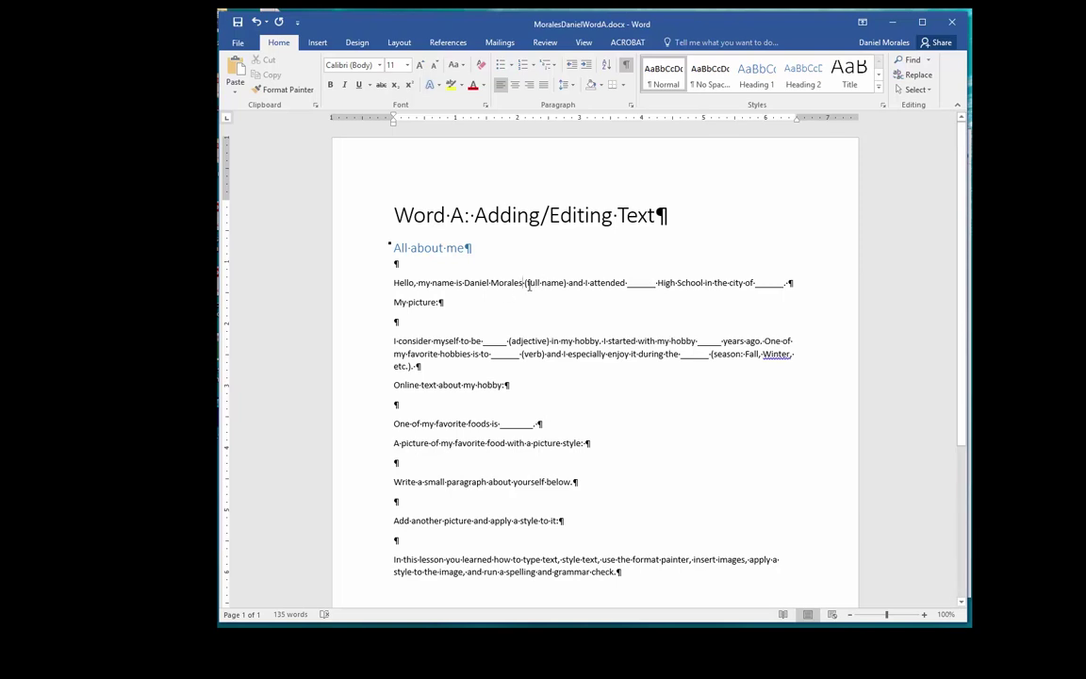
{"action": "left_click_drag", "start_coordinate": [524, 284], "coordinate": [476, 288]}
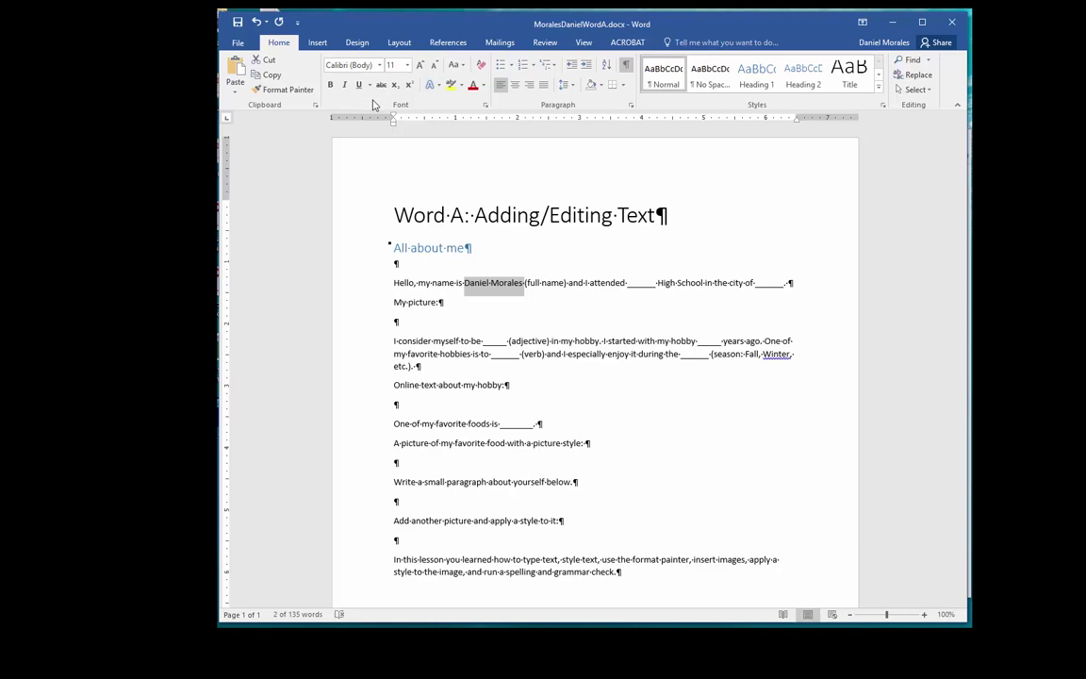
{"action": "left_click", "coordinate": [485, 105]}
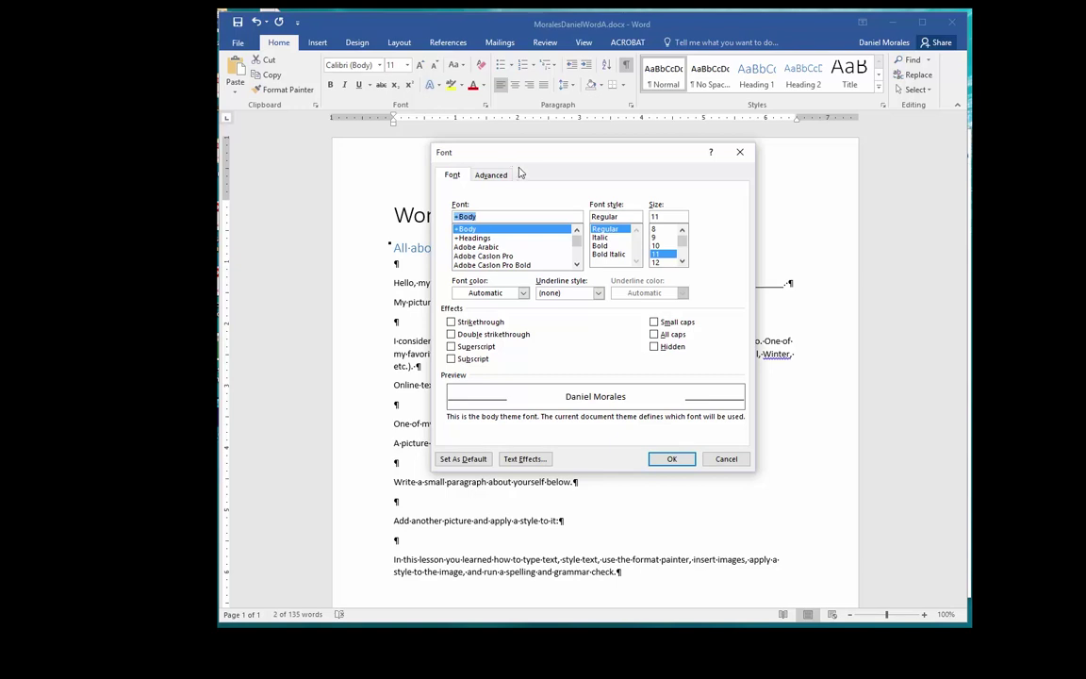
{"action": "left_click", "coordinate": [491, 174]}
{"action": "left_click", "coordinate": [453, 175]}
{"action": "left_click", "coordinate": [740, 152]}
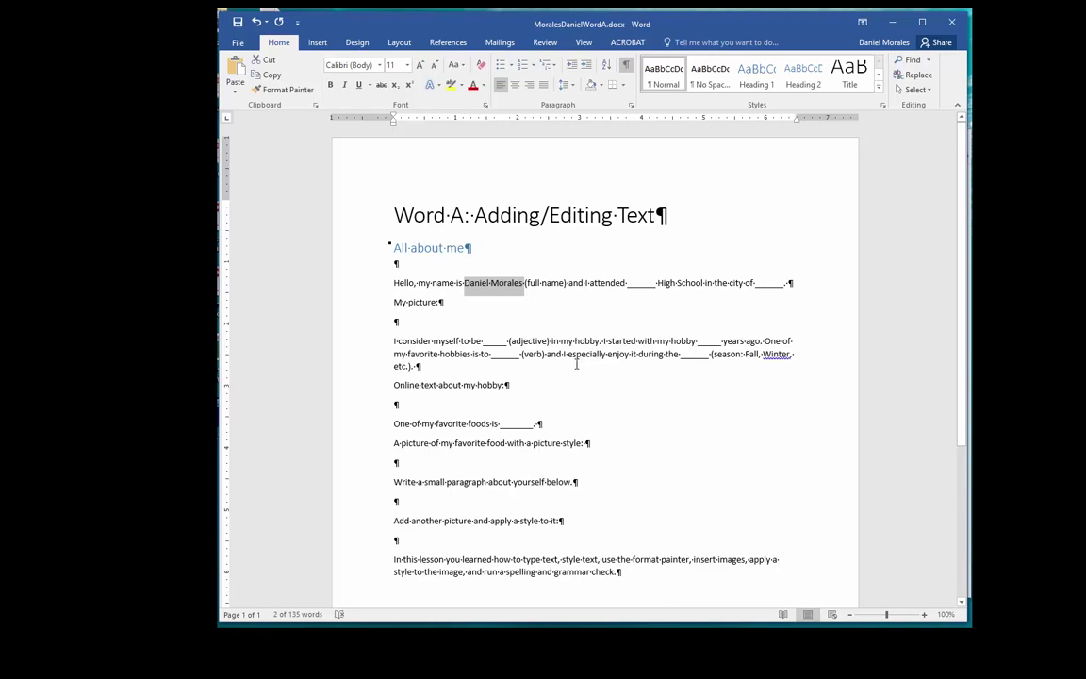
{"action": "left_click", "coordinate": [528, 285]}
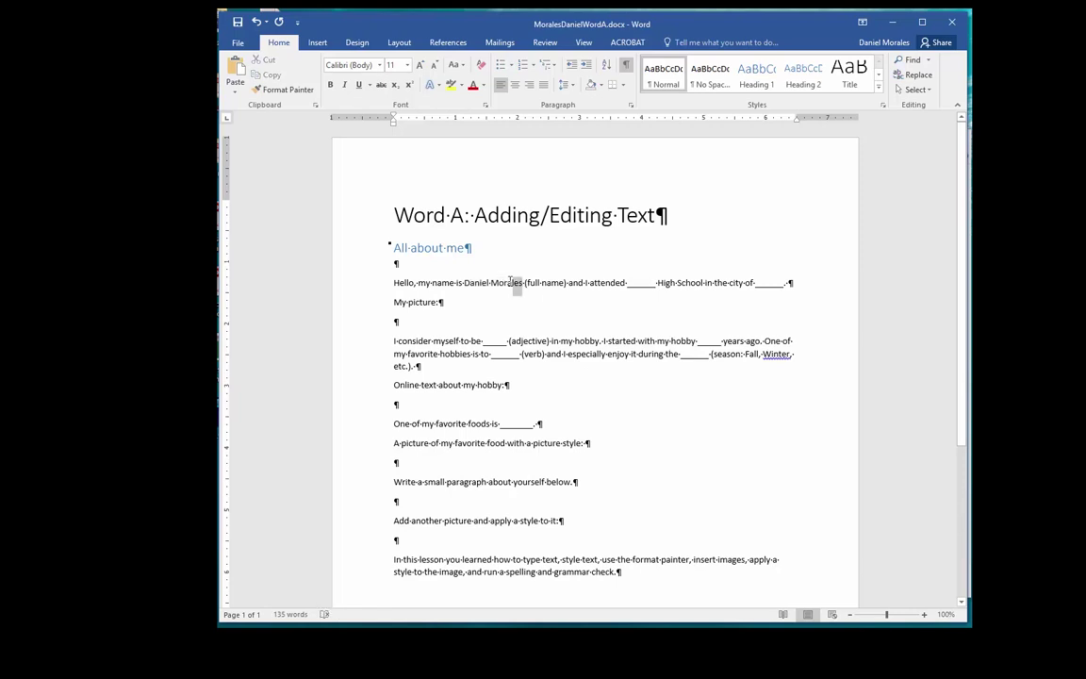
{"action": "left_click_drag", "start_coordinate": [475, 282], "coordinate": [469, 282]}
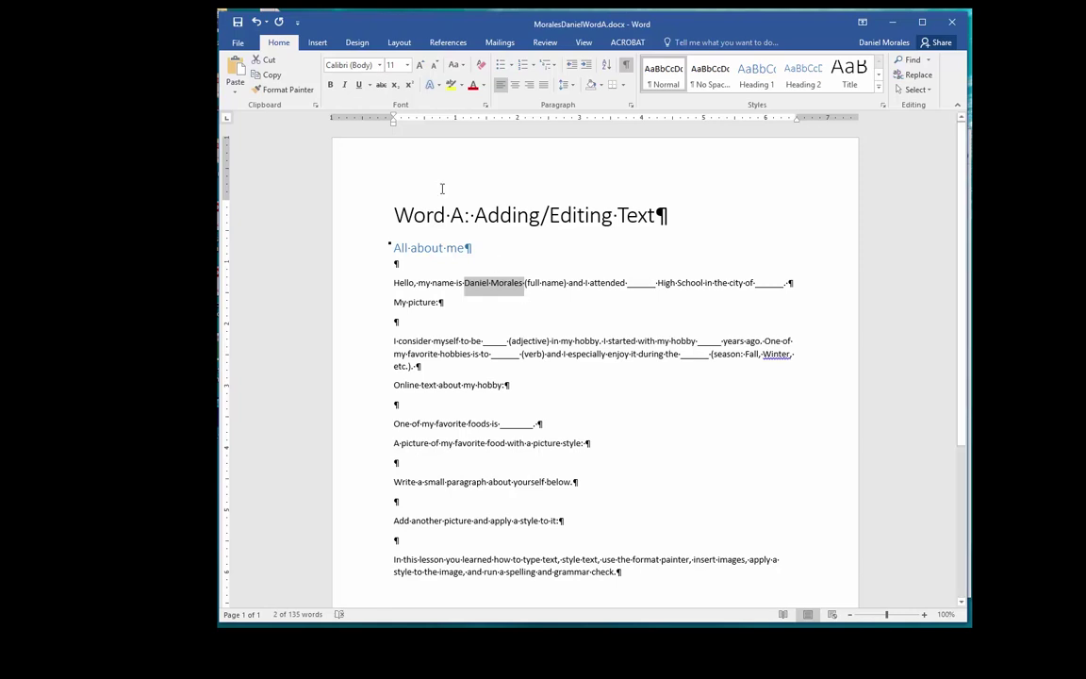
Step: Format the student's name in Garamond, 18 pt, with dark orange font colour
{"action": "left_click", "coordinate": [379, 65]}
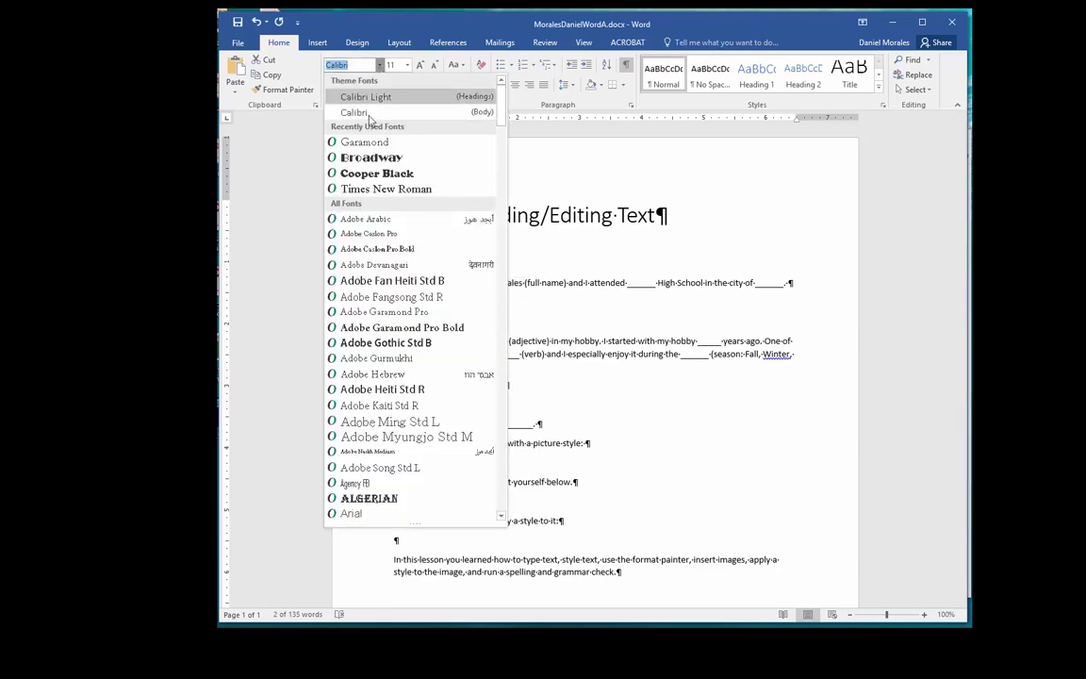
{"action": "left_click", "coordinate": [358, 141]}
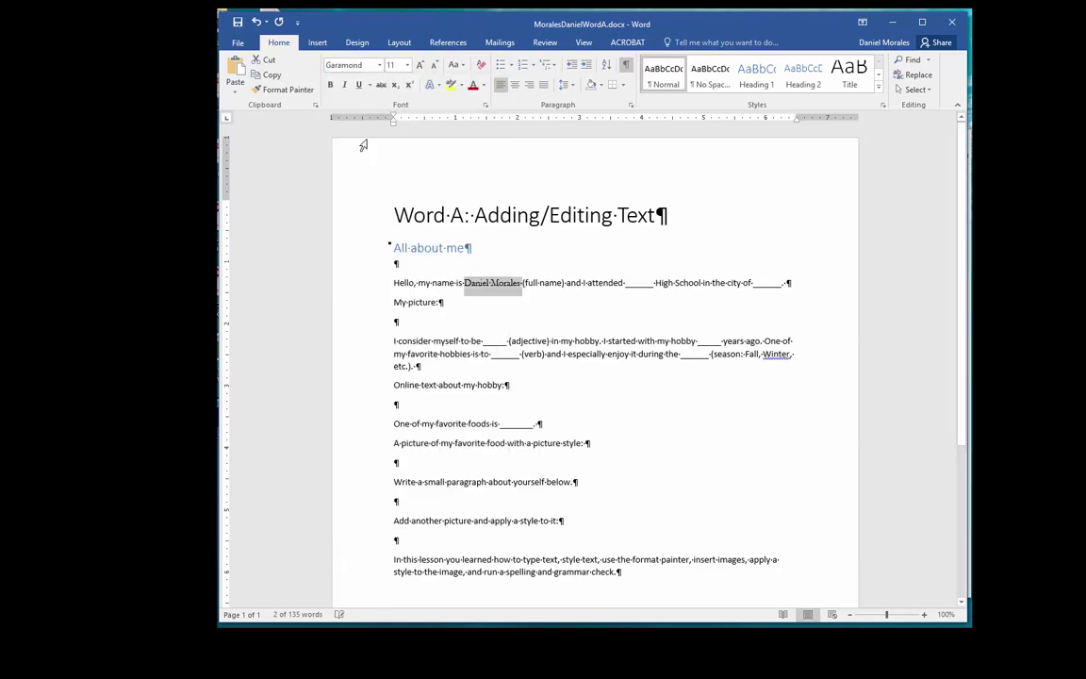
{"action": "left_click", "coordinate": [407, 66]}
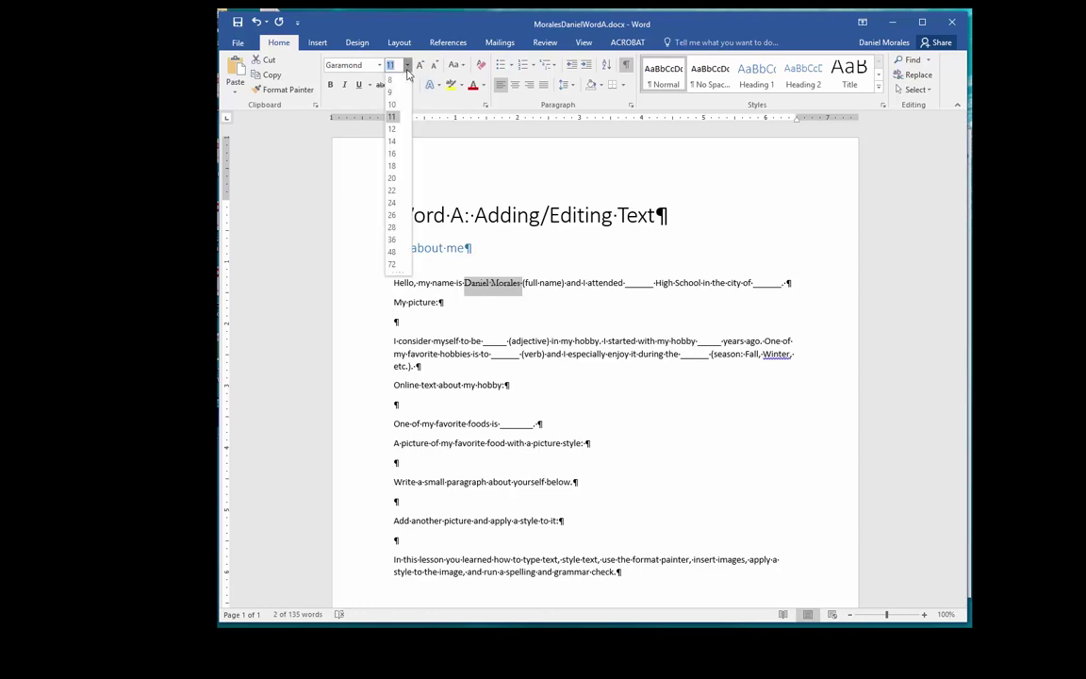
{"action": "left_click", "coordinate": [392, 170]}
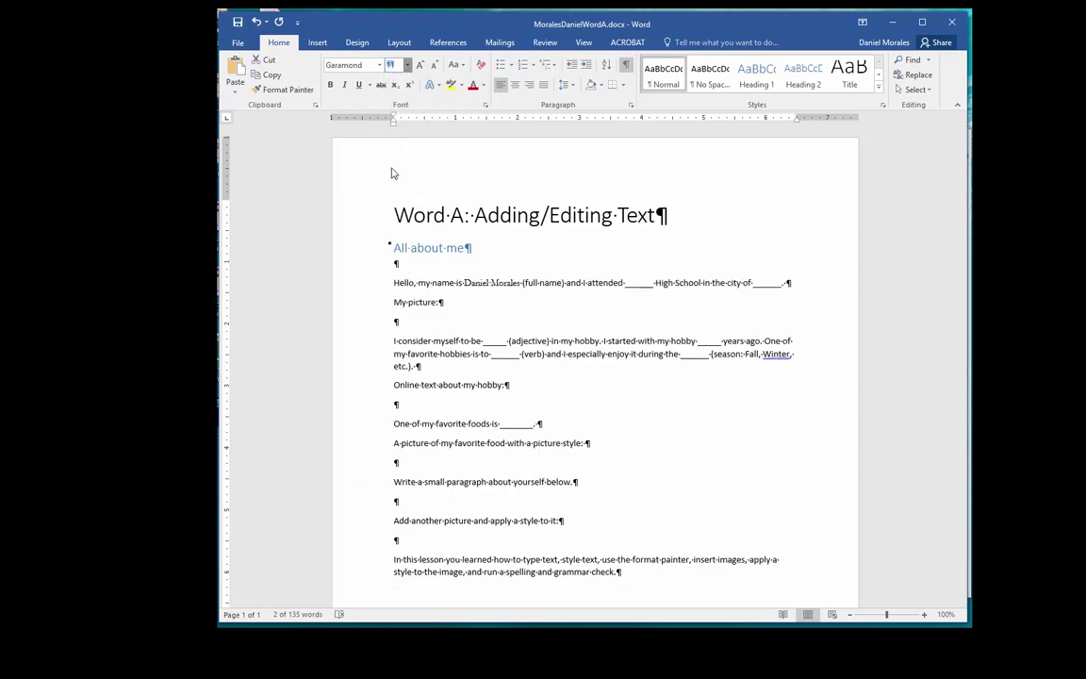
{"action": "right_click", "coordinate": [524, 288]}
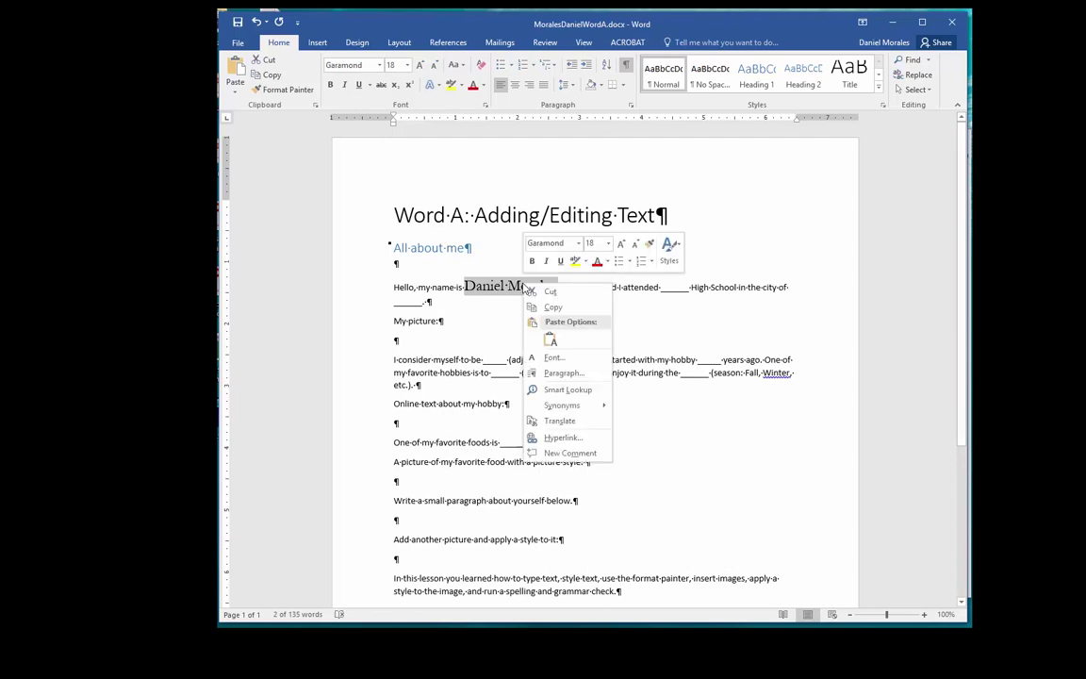
{"action": "left_click", "coordinate": [606, 263]}
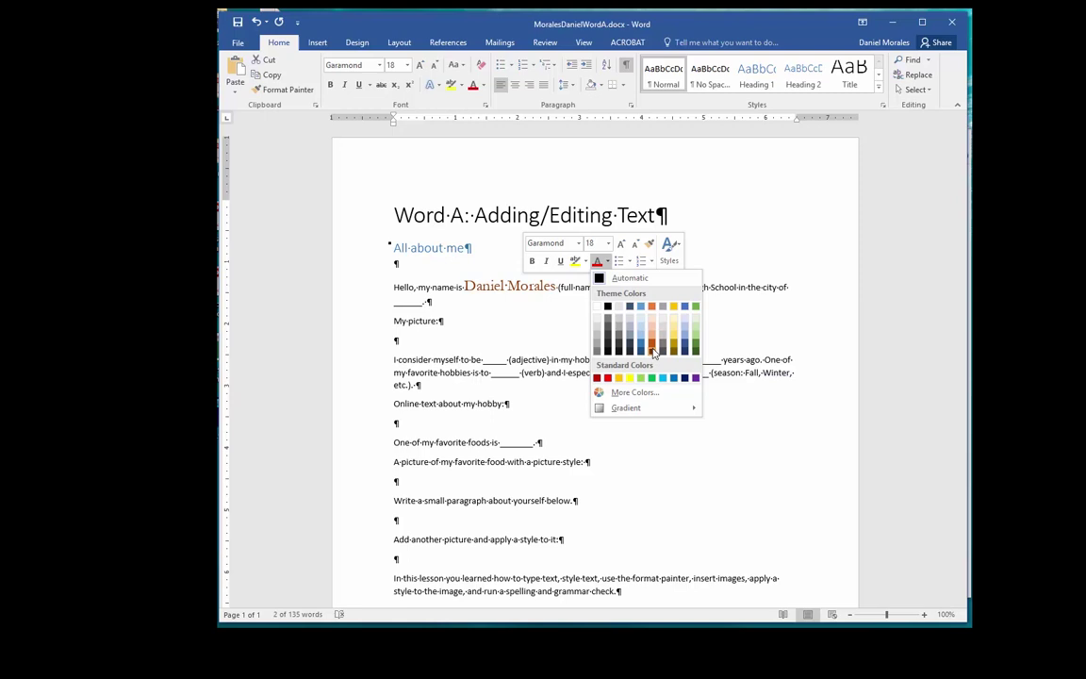
{"action": "left_click", "coordinate": [650, 350]}
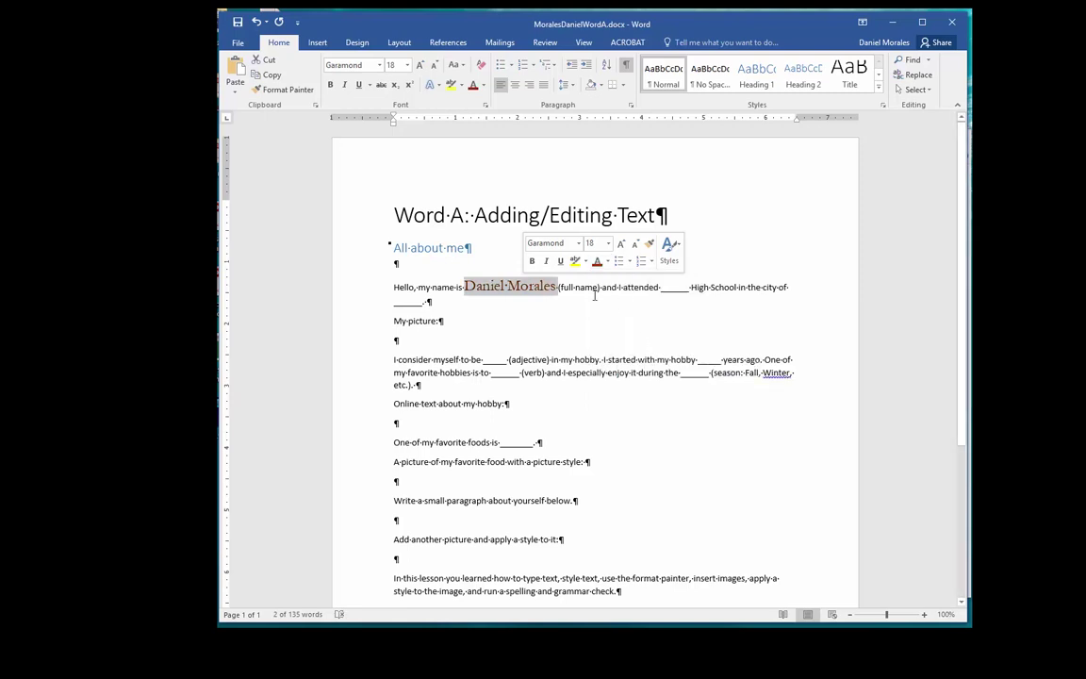
{"action": "left_click", "coordinate": [568, 287]}
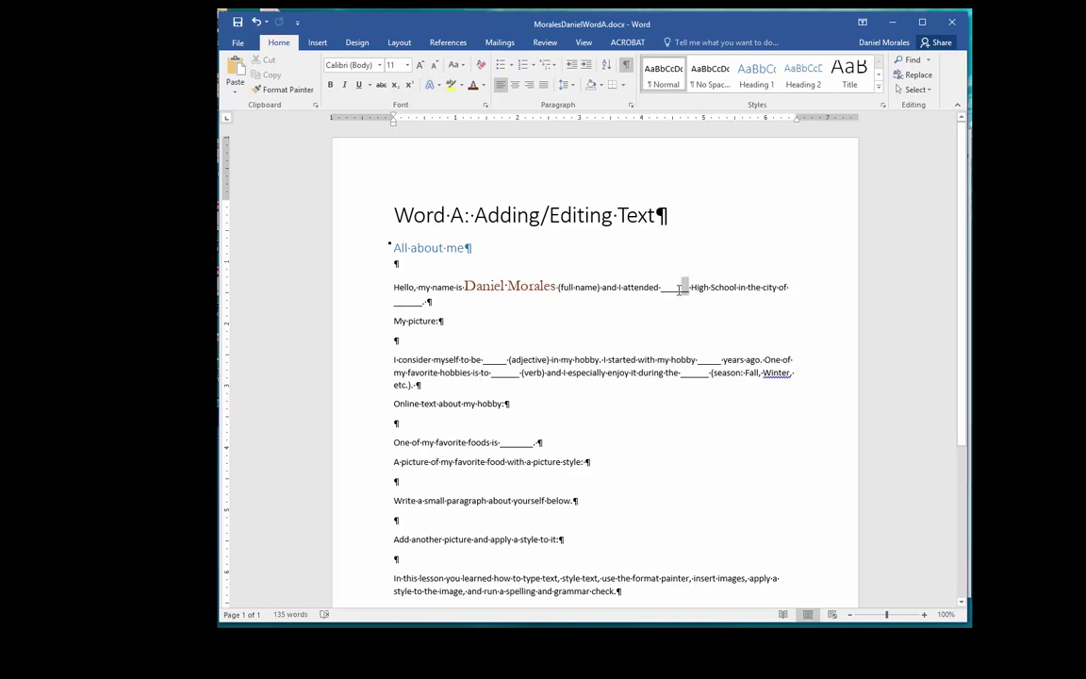
Step: Fill both the school and city blanks with 'Montebello'
{"action": "left_click_drag", "start_coordinate": [681, 292], "coordinate": [664, 290]}
{"action": "type", "text": "Monteb"}
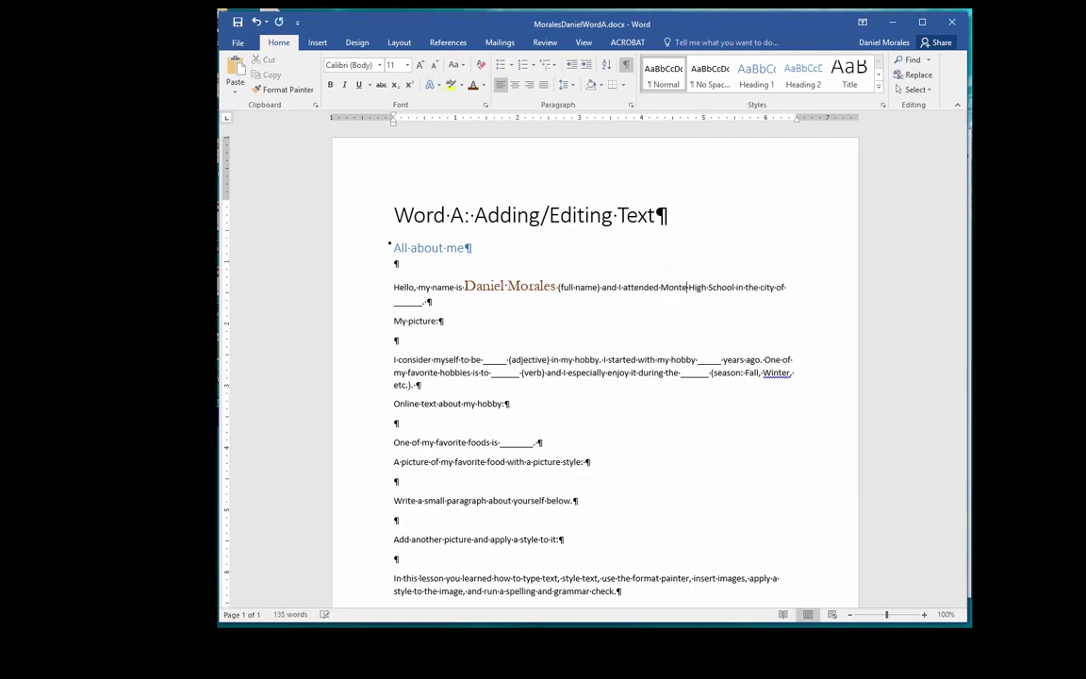
{"action": "type", "text": "ello"}
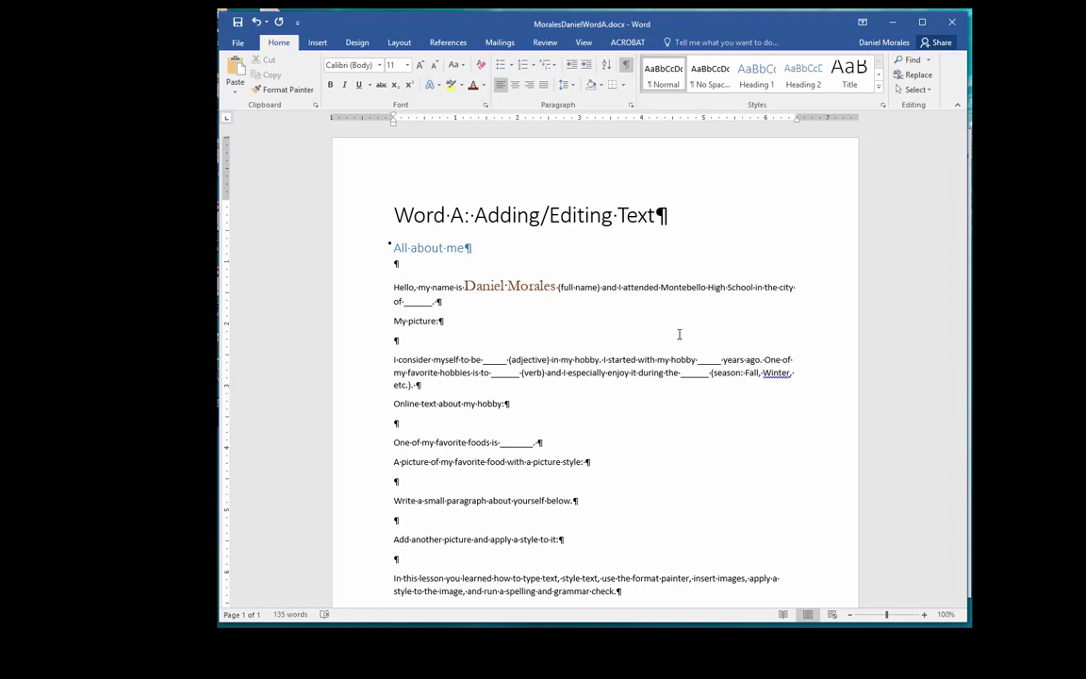
{"action": "double_click", "coordinate": [419, 302]}
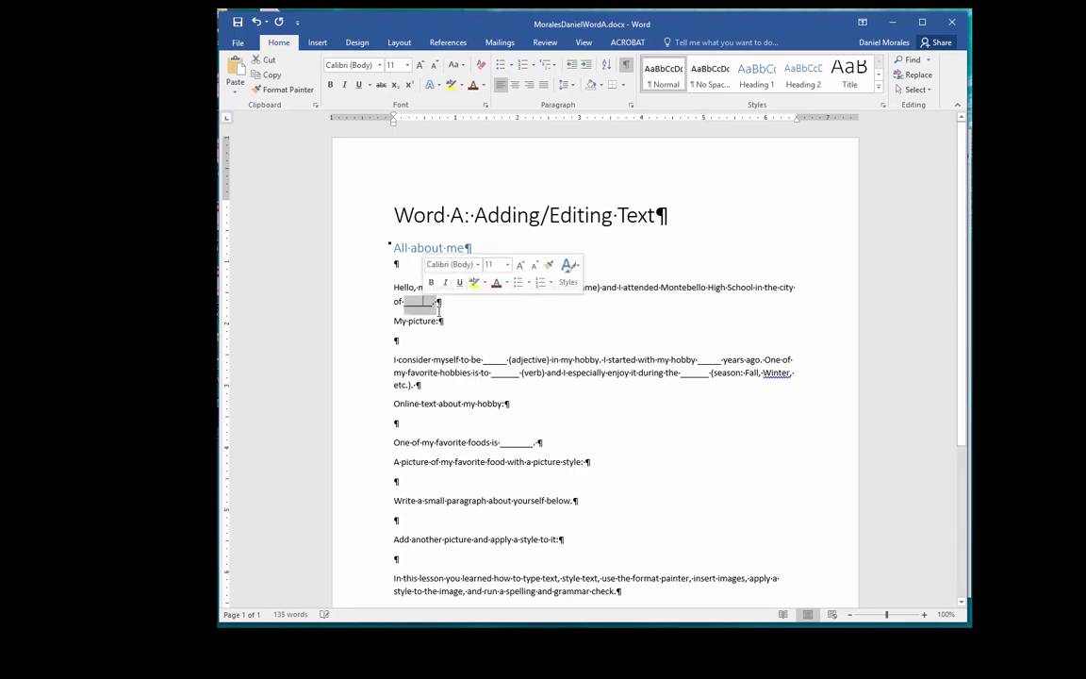
{"action": "type", "text": "Monte"}
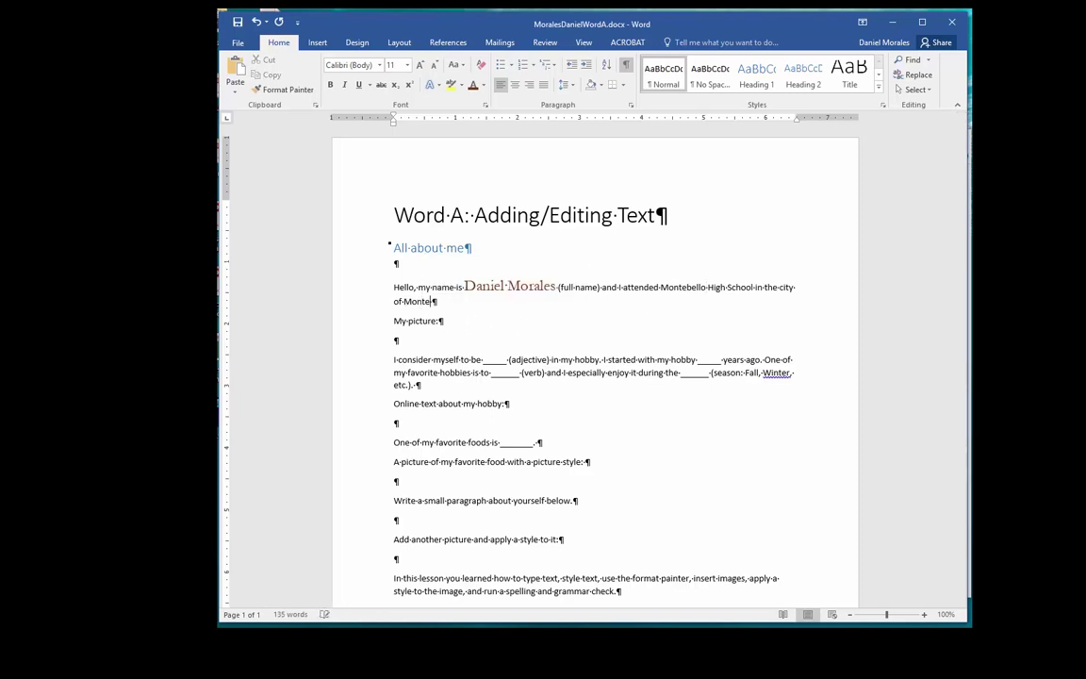
{"action": "type", "text": "bello."}
Step: Select the city and school Montebello words in the opening sentence
{"action": "double_click", "coordinate": [441, 303]}
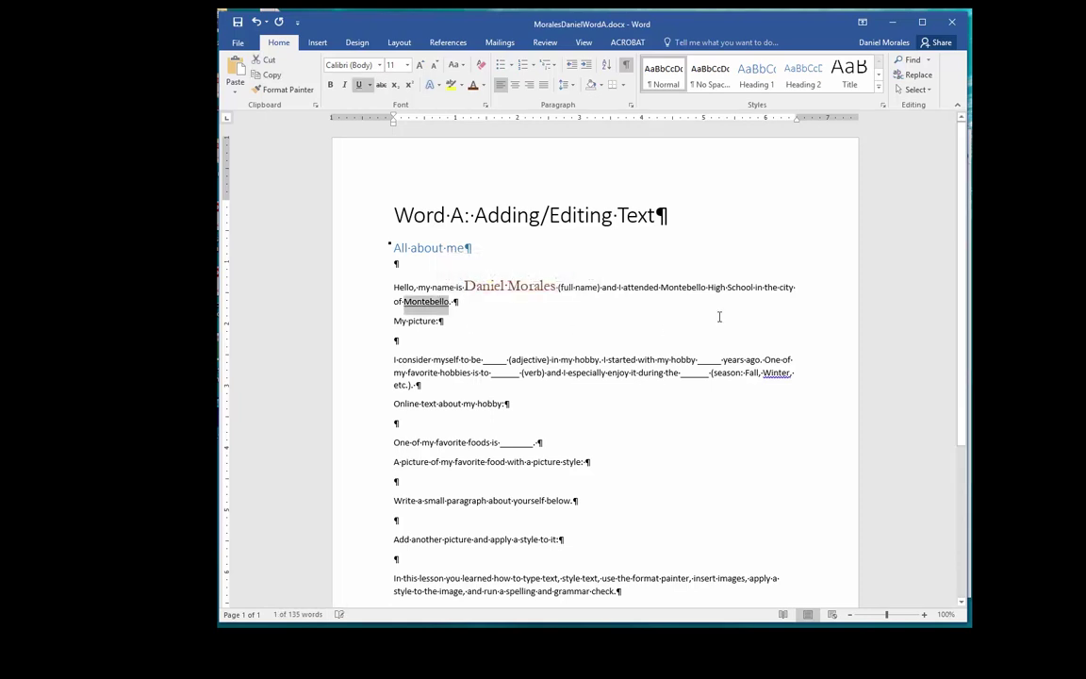
{"action": "double_click", "coordinate": [685, 288]}
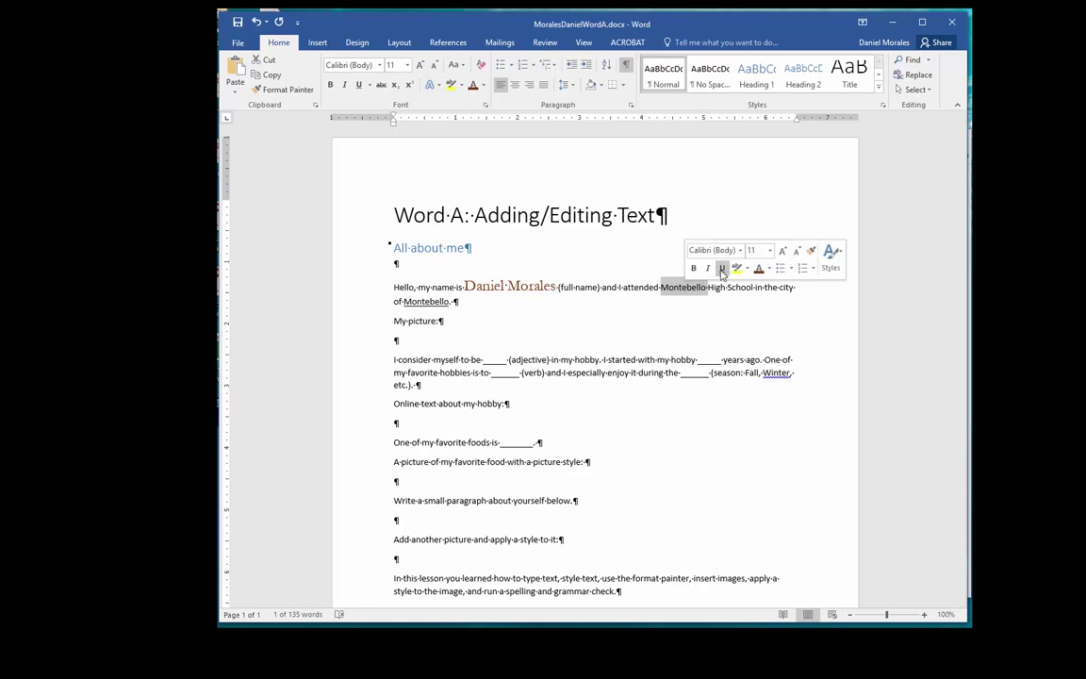
{"action": "left_click", "coordinate": [538, 305]}
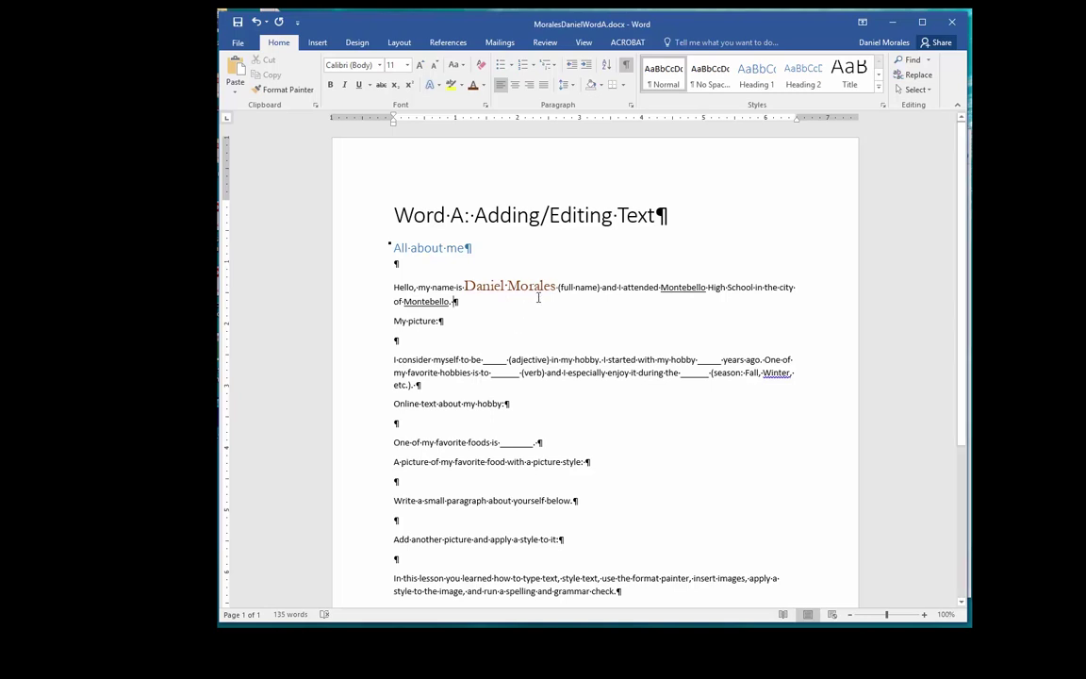
Step: Use Format Painter to copy the name's Garamond 18 pt style onto both Montebello words
{"action": "left_click_drag", "start_coordinate": [555, 287], "coordinate": [480, 292]}
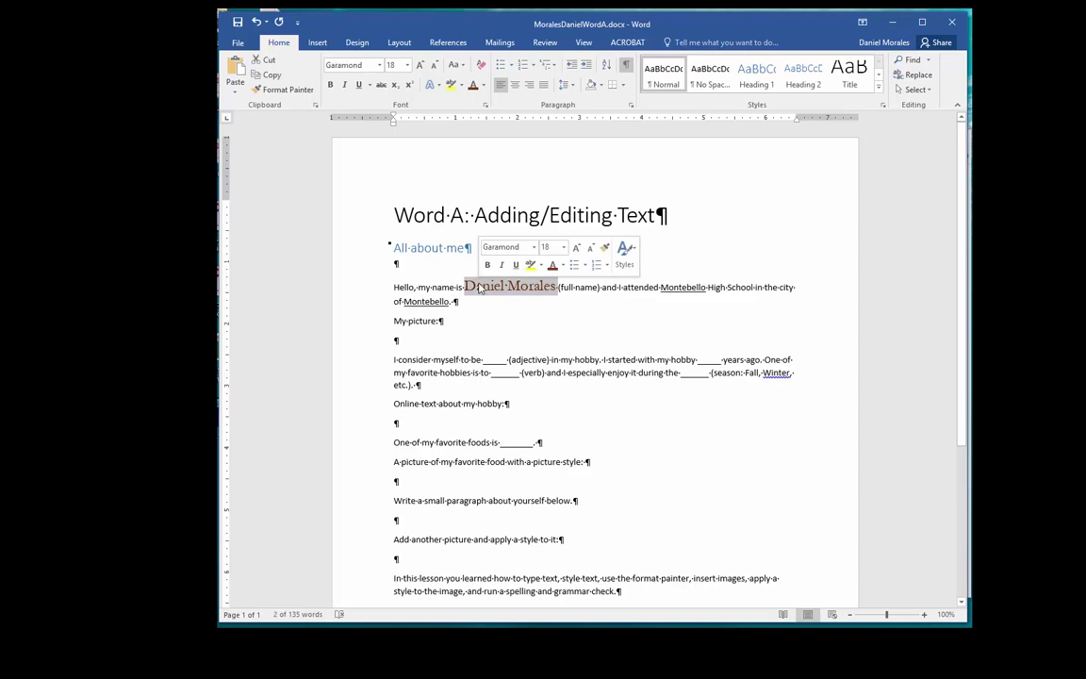
{"action": "left_click", "coordinate": [285, 92]}
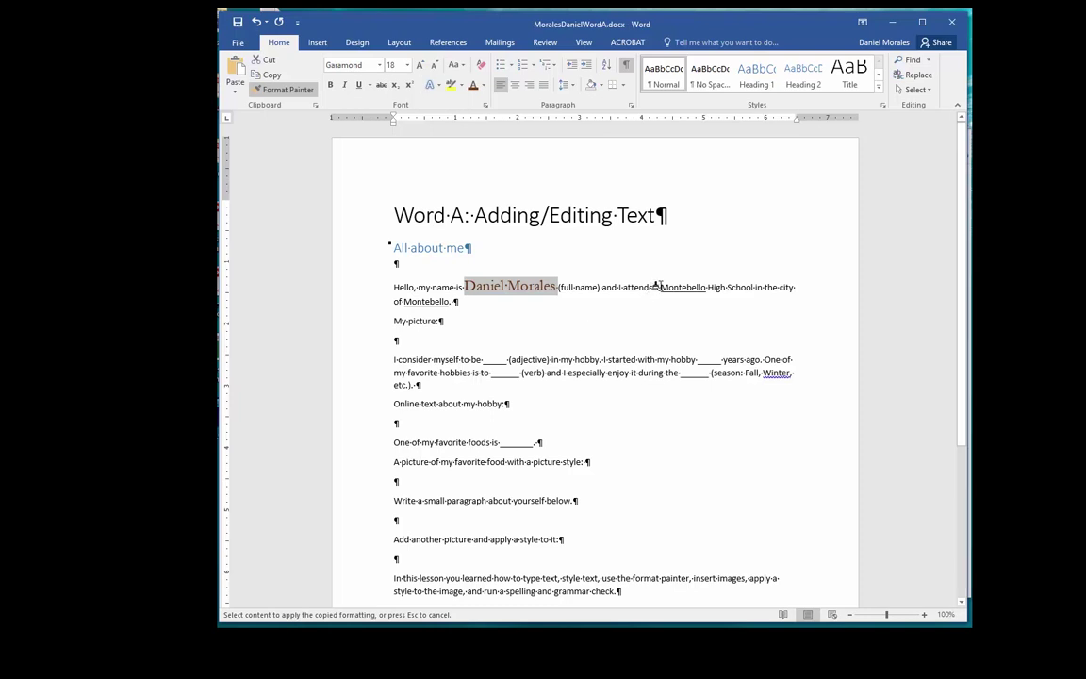
{"action": "left_click_drag", "start_coordinate": [654, 287], "coordinate": [708, 295]}
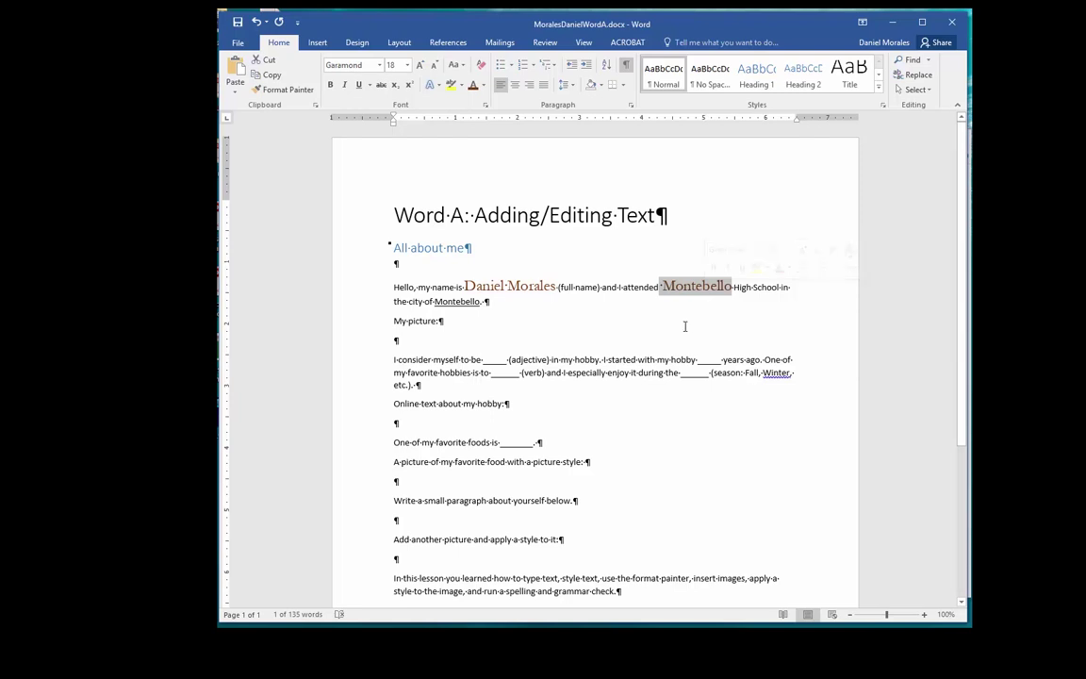
{"action": "left_click", "coordinate": [293, 92]}
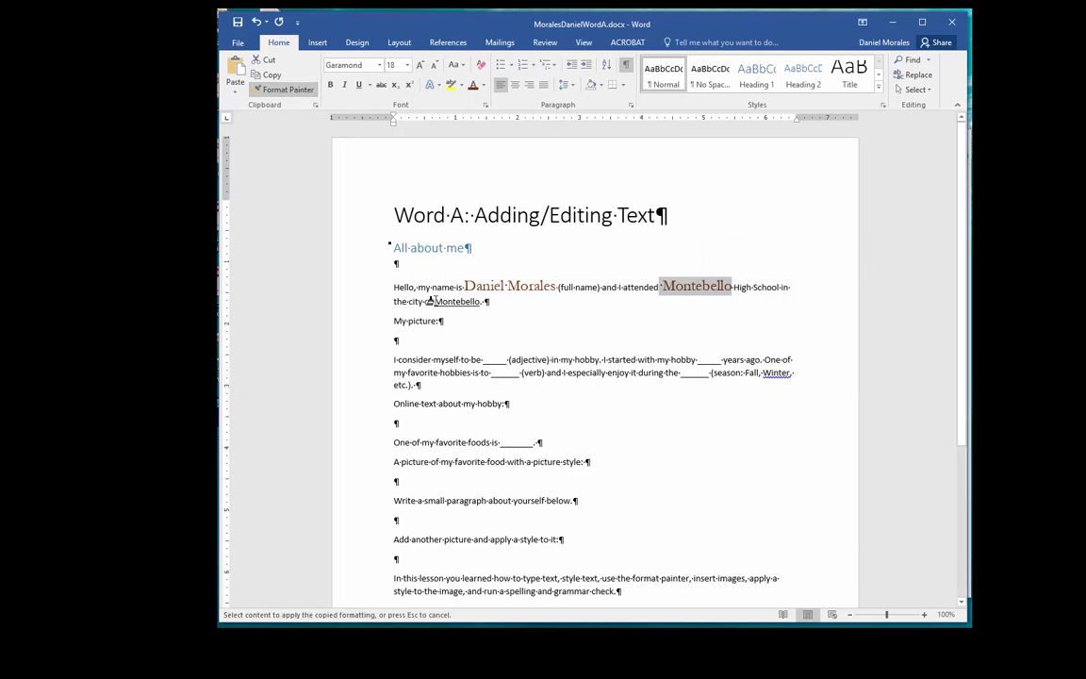
{"action": "left_click_drag", "start_coordinate": [435, 302], "coordinate": [481, 303]}
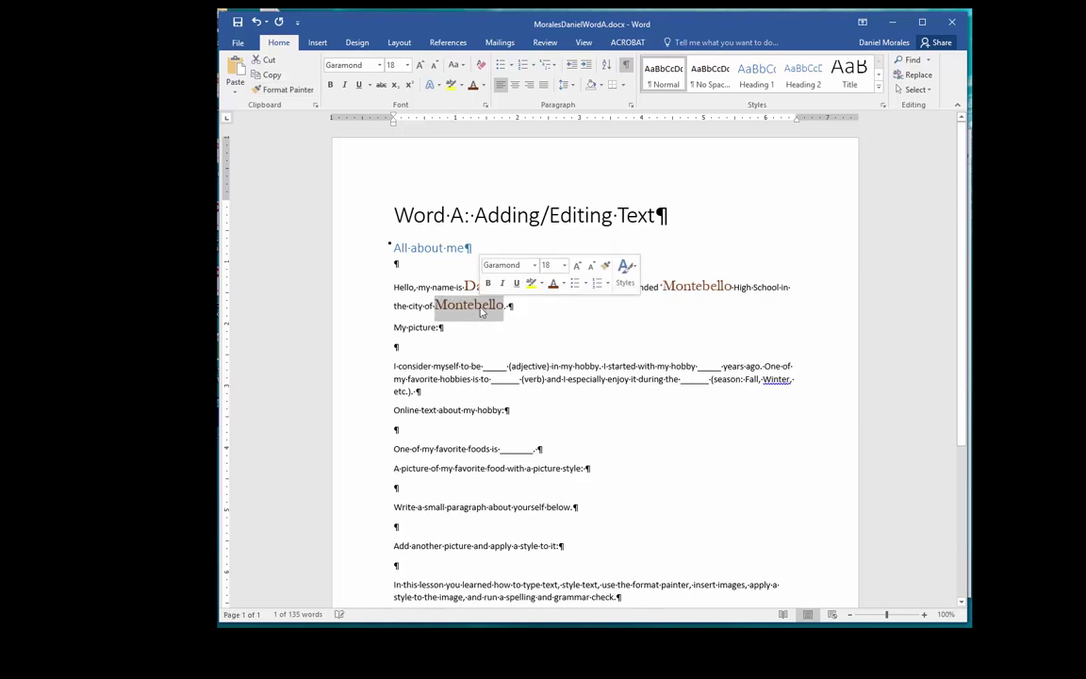
Step: Undo the copied styling on the city and school Montebello words
{"action": "left_click", "coordinate": [579, 319]}
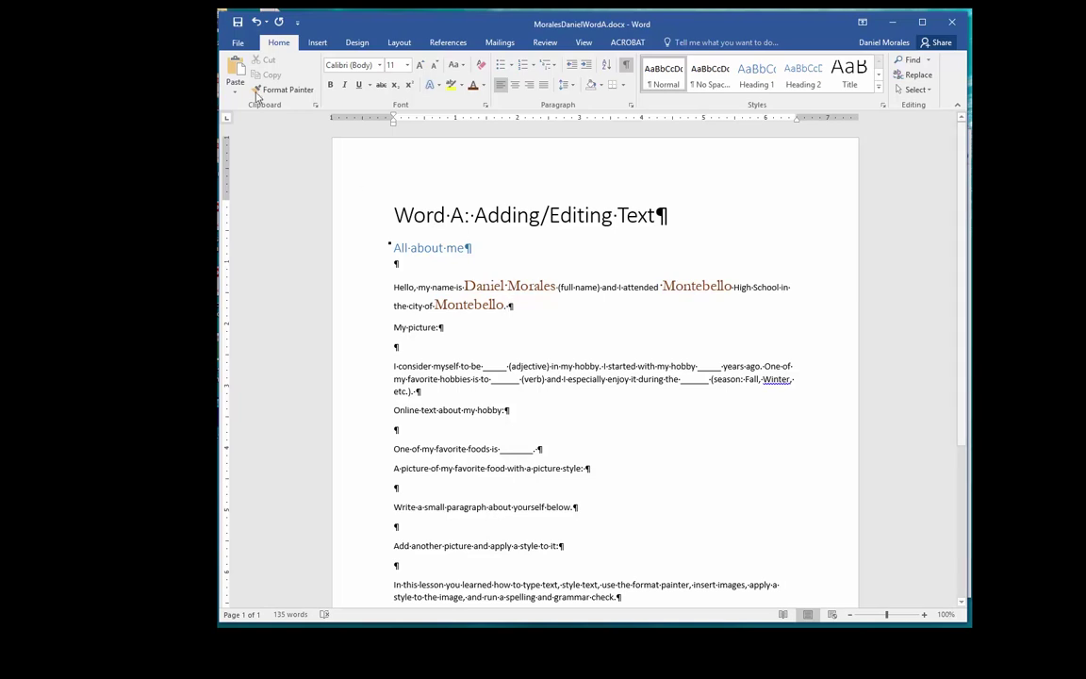
{"action": "left_click", "coordinate": [254, 21]}
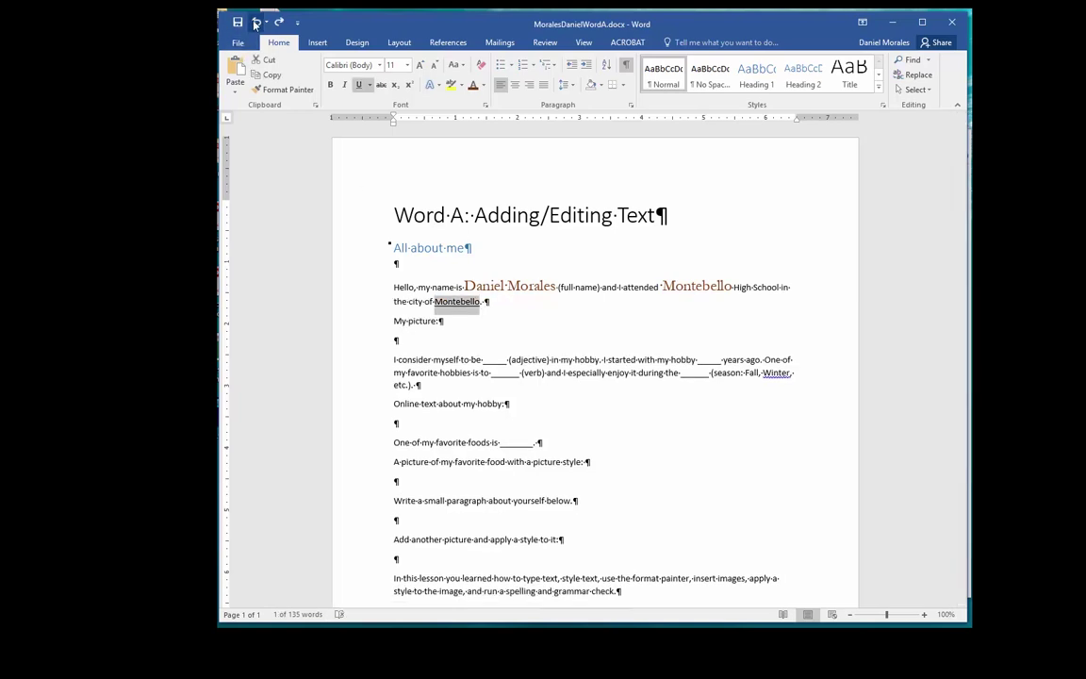
{"action": "left_click", "coordinate": [255, 22]}
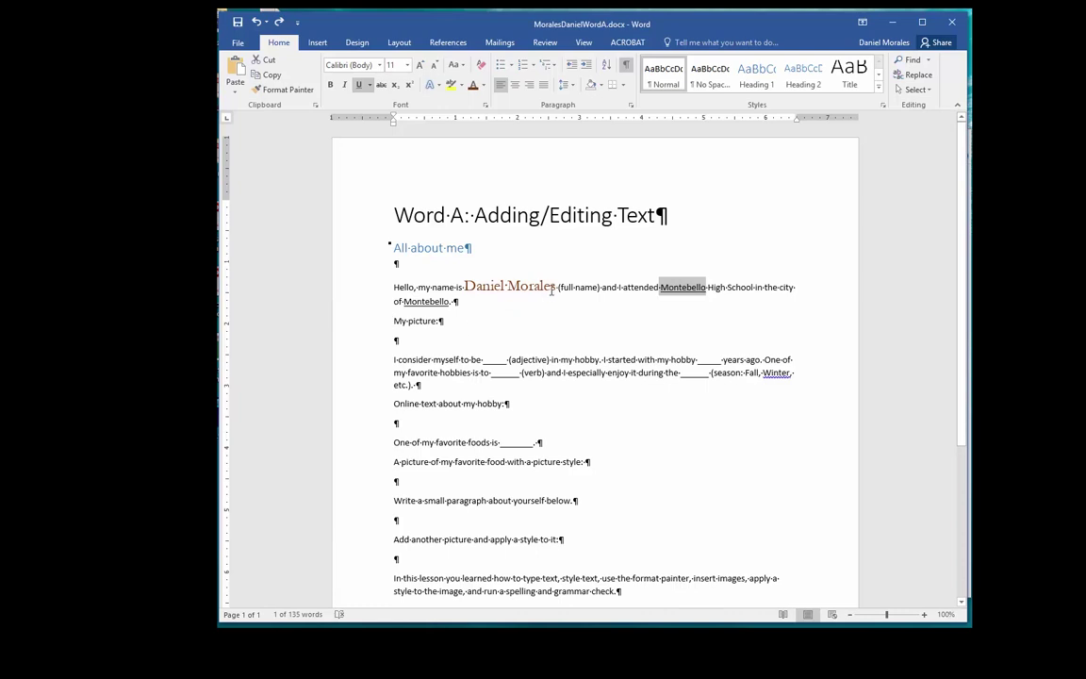
Step: Reapply the name's style to both Montebello words with a locked Format Painter, including the period
{"action": "left_click_drag", "start_coordinate": [555, 287], "coordinate": [464, 288]}
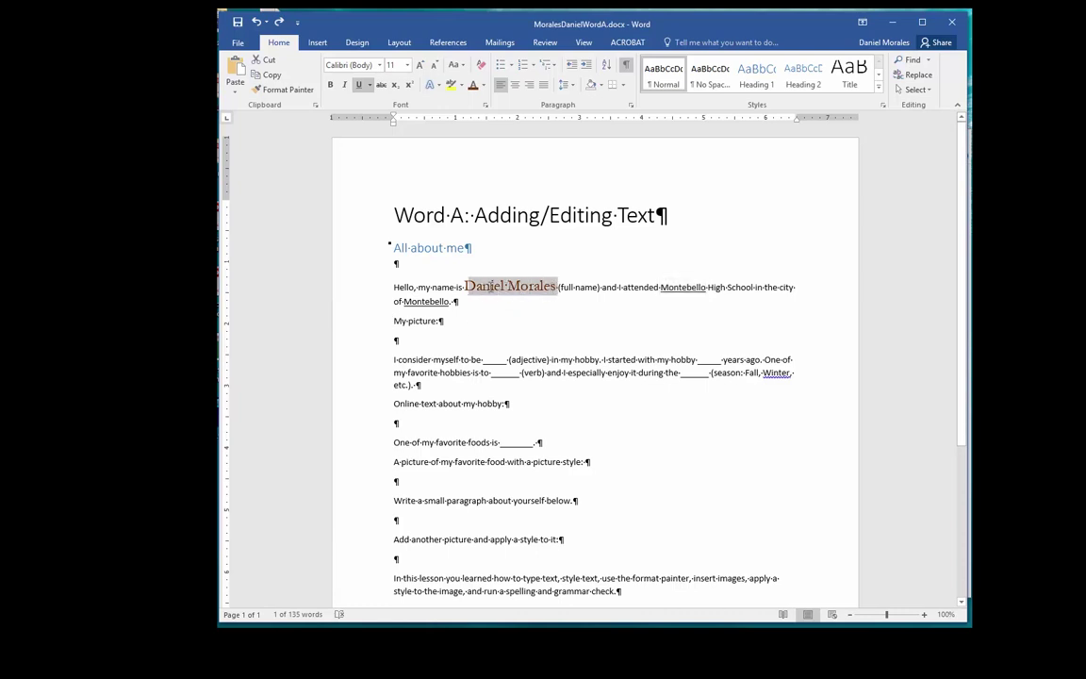
{"action": "left_click", "coordinate": [283, 89]}
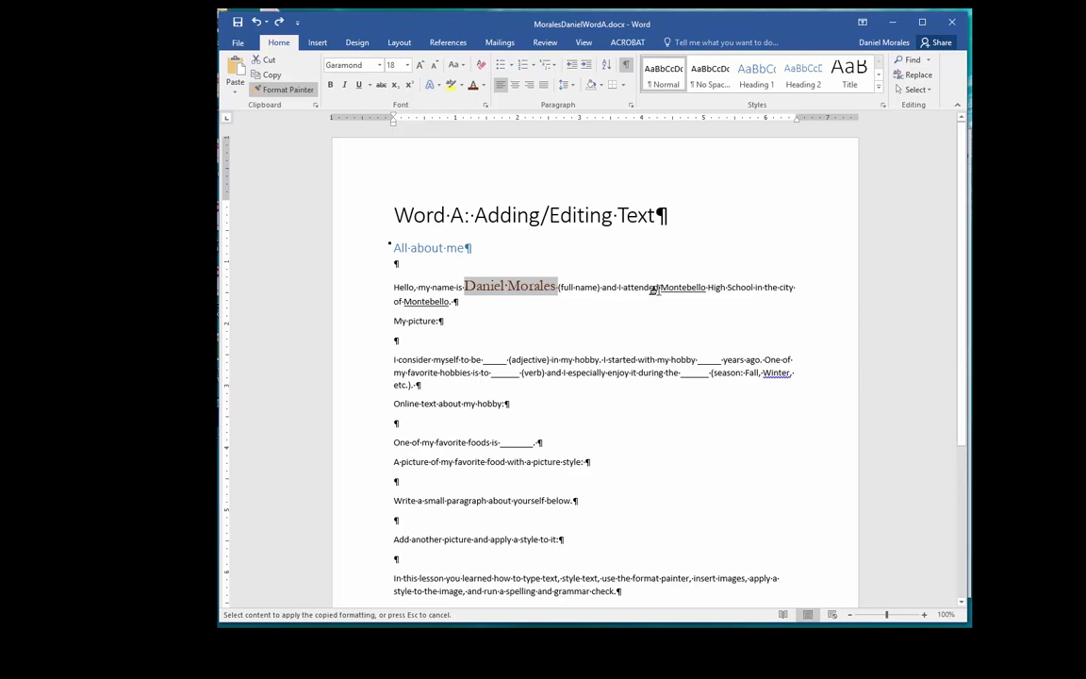
{"action": "left_click_drag", "start_coordinate": [659, 287], "coordinate": [706, 288]}
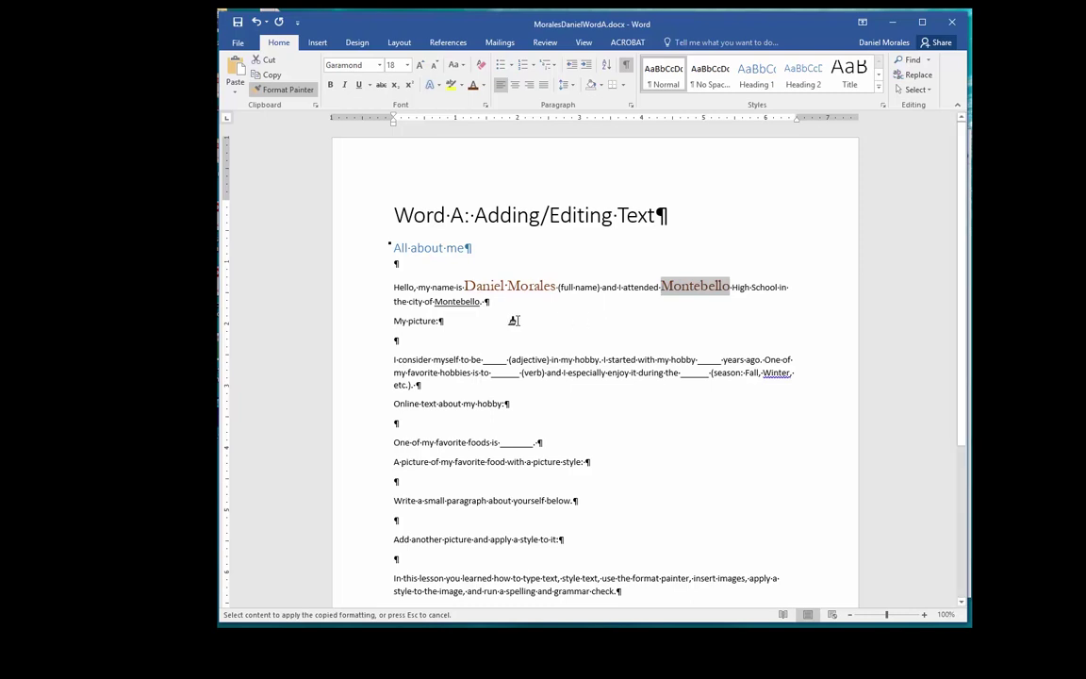
{"action": "left_click_drag", "start_coordinate": [426, 303], "coordinate": [481, 306]}
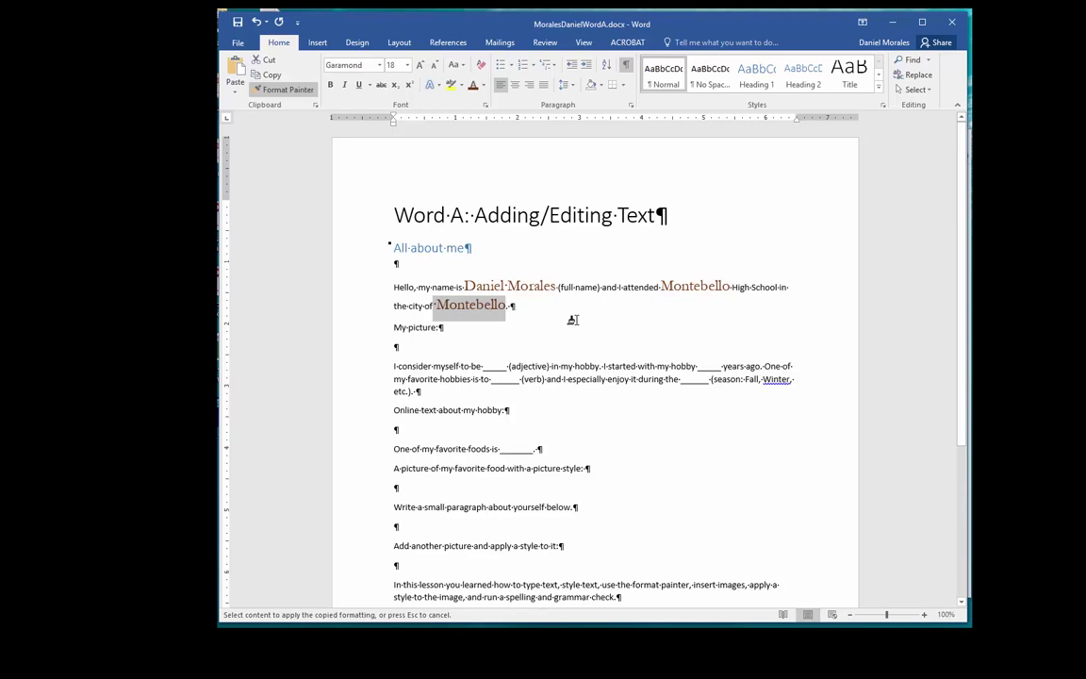
{"action": "left_click", "coordinate": [298, 92]}
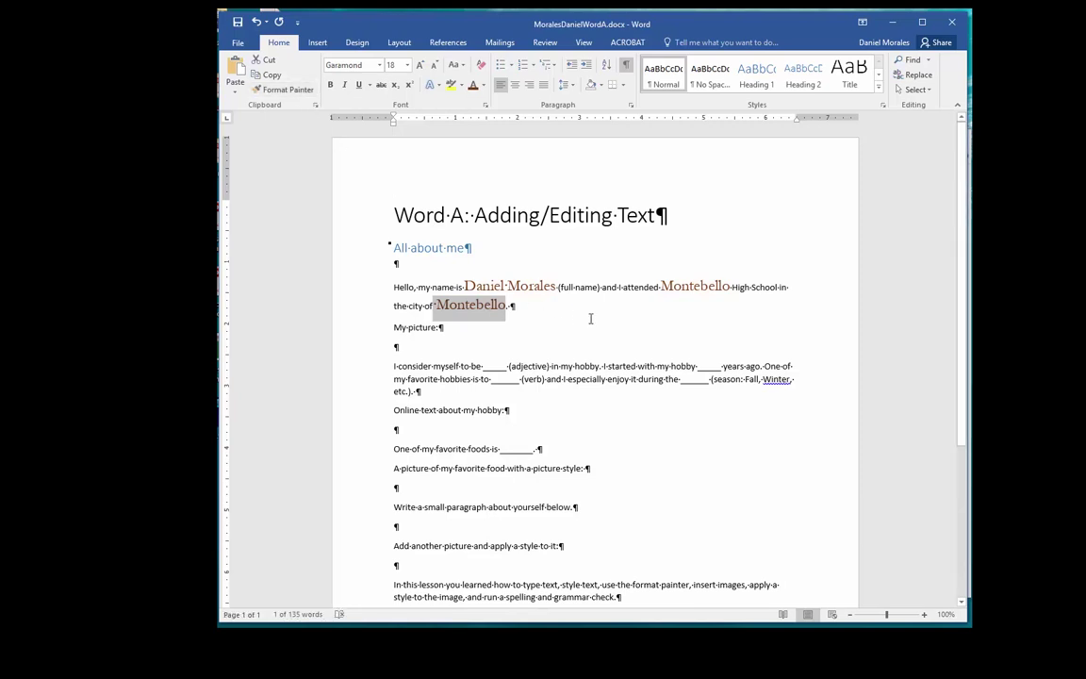
{"action": "key", "text": "Up"}
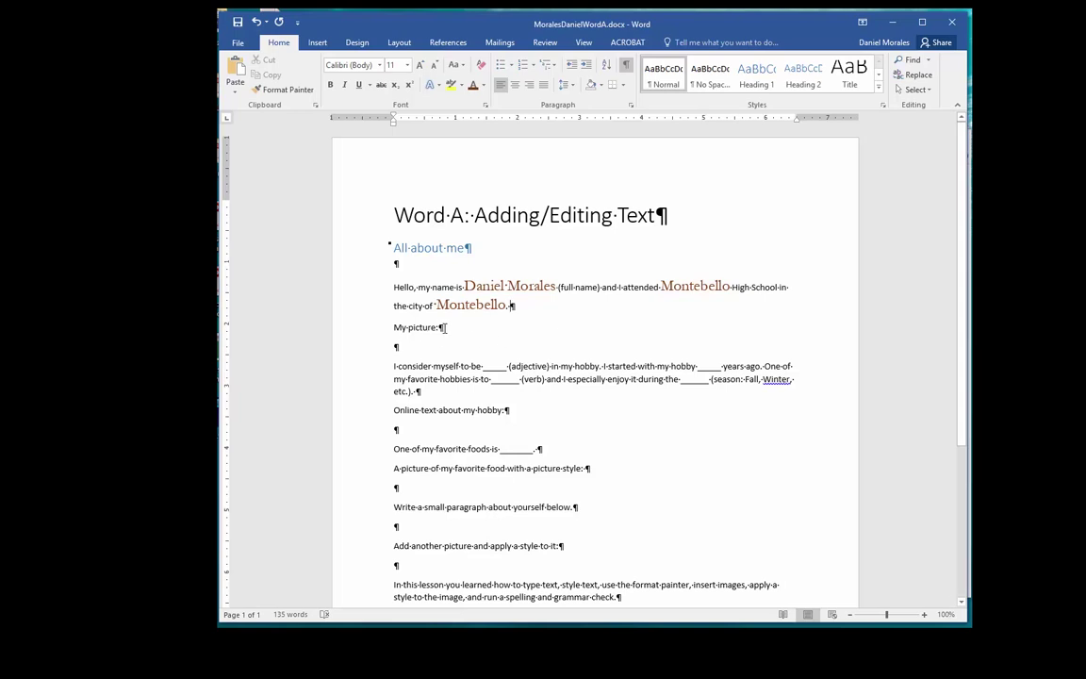
Step: Insert profile2016.jpg from Desktop > Desktop on the empty line below 'My picture:'
{"action": "left_click", "coordinate": [404, 347]}
{"action": "left_click", "coordinate": [439, 348]}
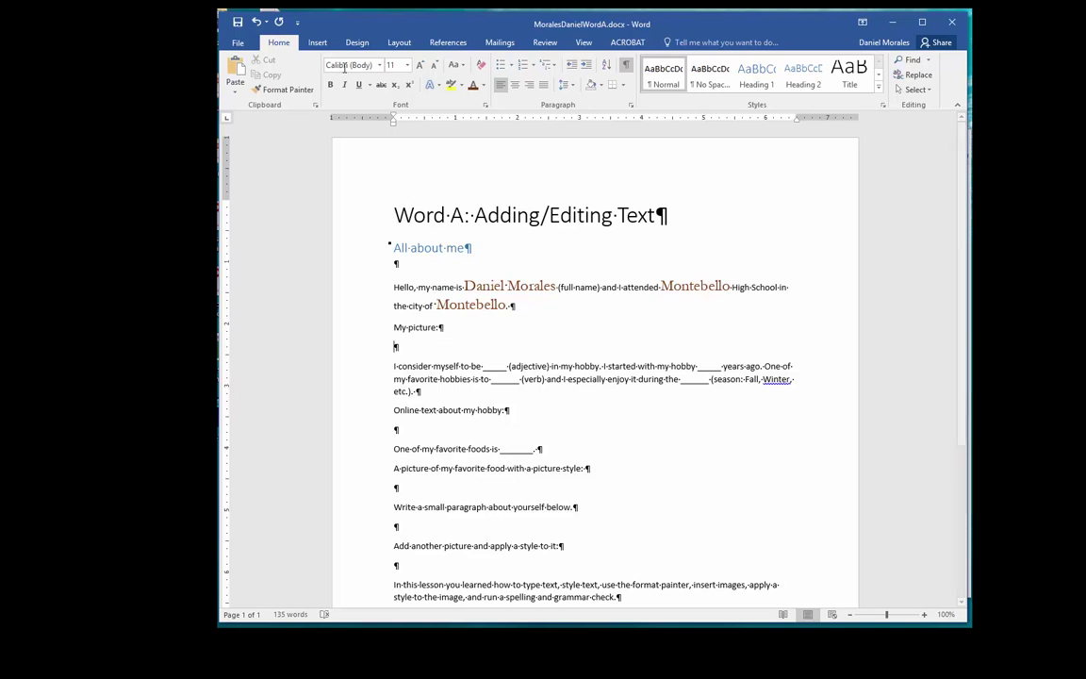
{"action": "left_click", "coordinate": [317, 42]}
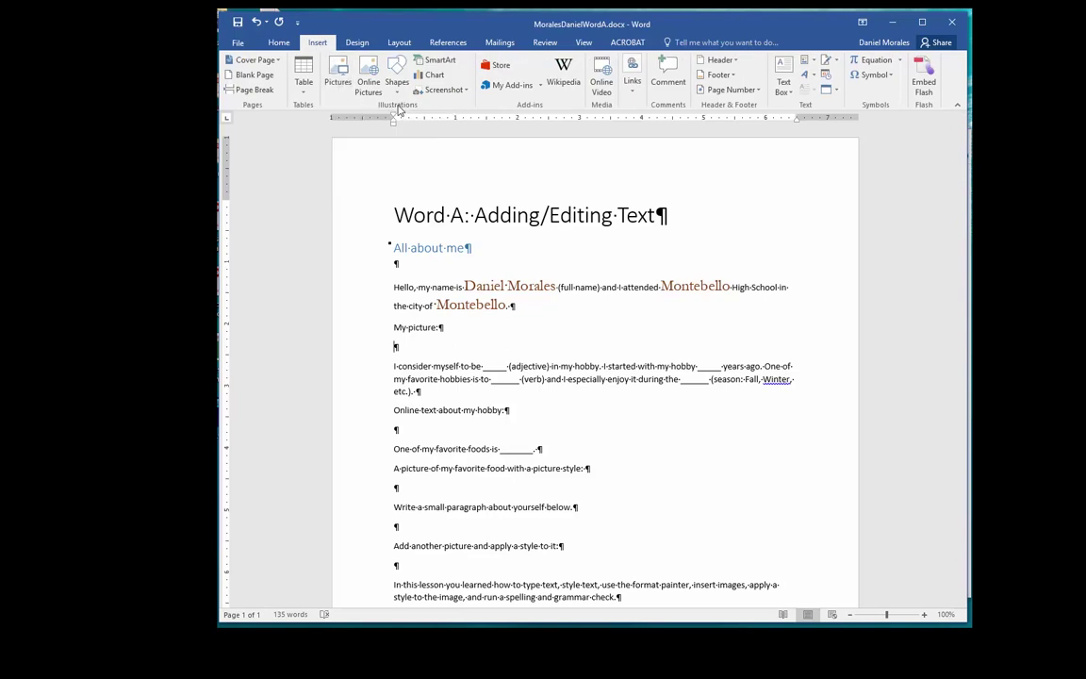
{"action": "left_click", "coordinate": [340, 76]}
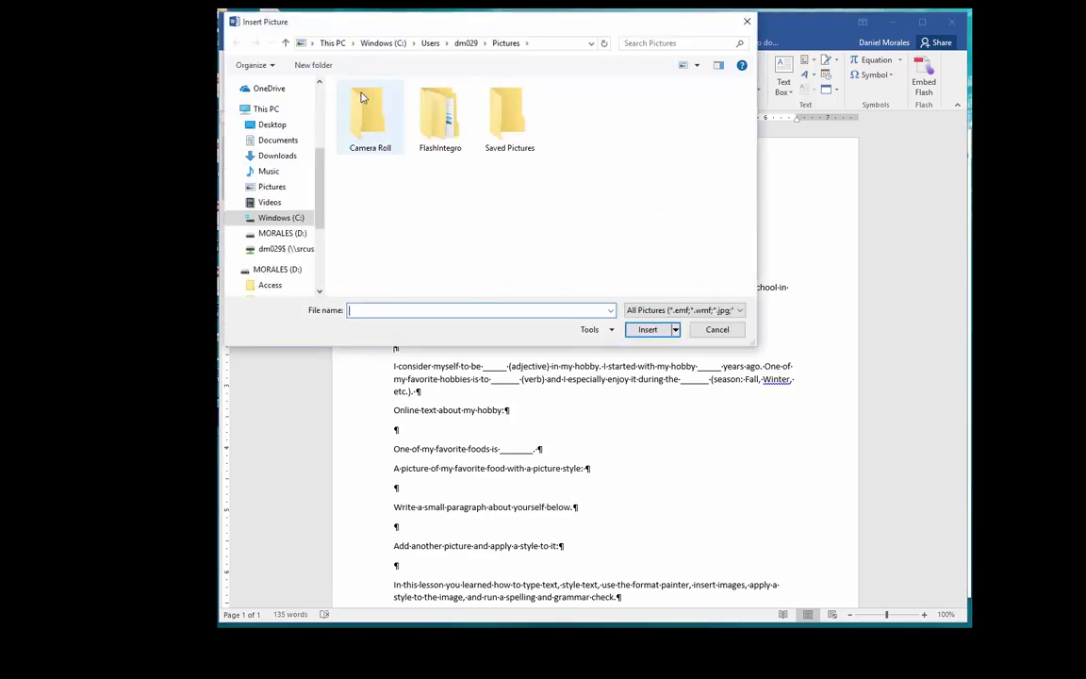
{"action": "left_click_drag", "start_coordinate": [448, 31], "coordinate": [547, 192]}
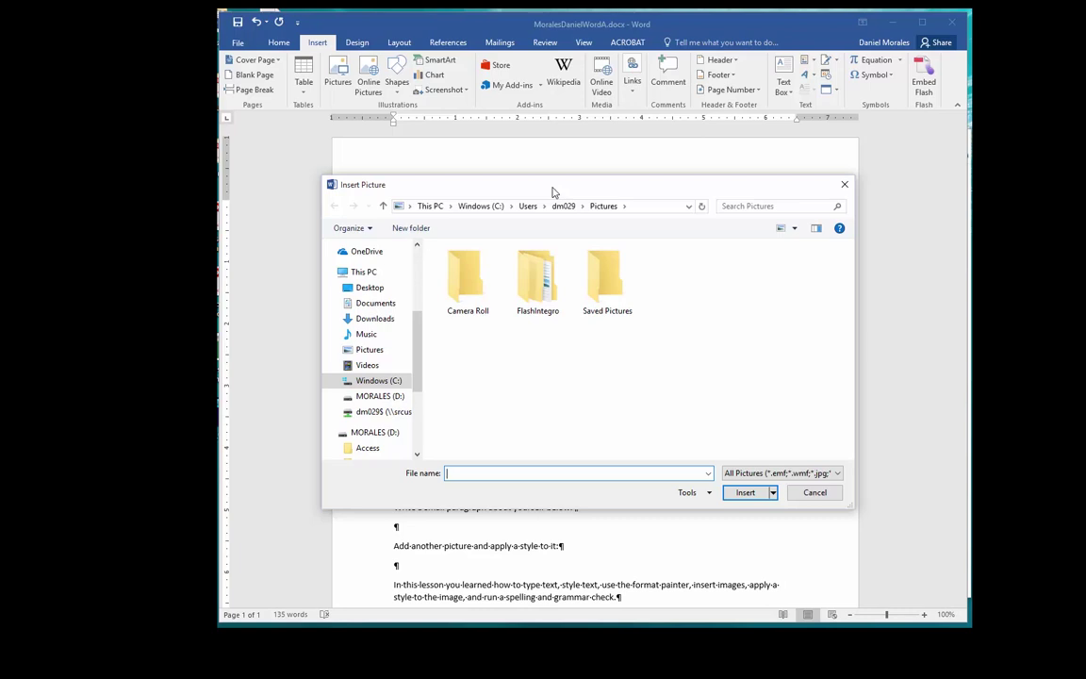
{"action": "left_click", "coordinate": [375, 292]}
{"action": "double_click", "coordinate": [462, 279]}
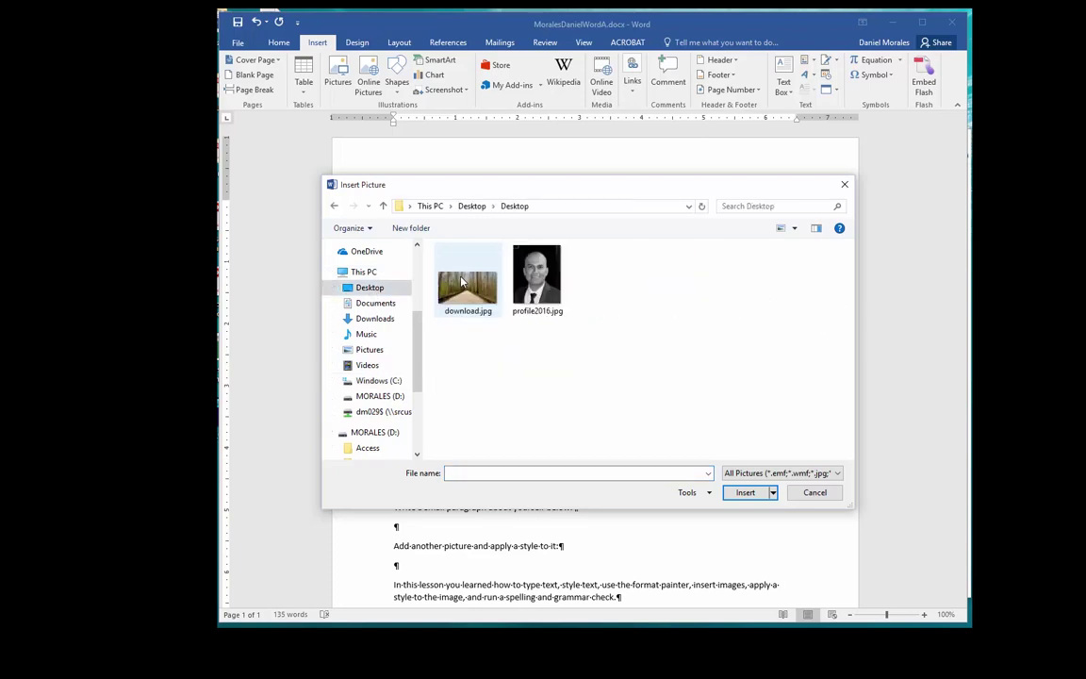
{"action": "left_click", "coordinate": [539, 283]}
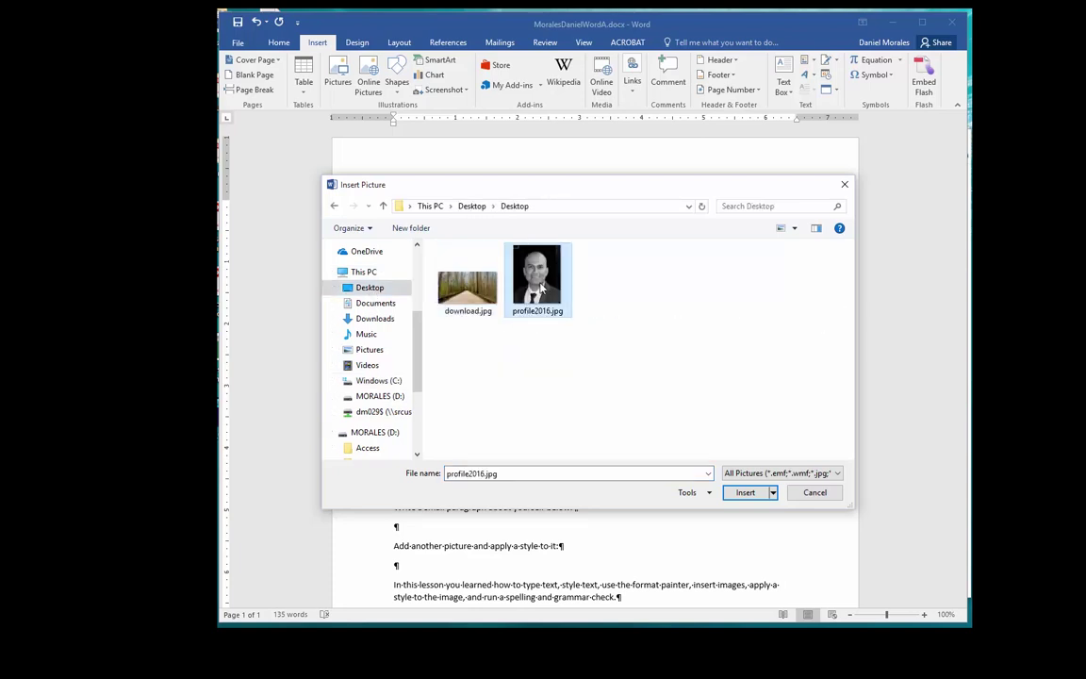
{"action": "left_click", "coordinate": [744, 496]}
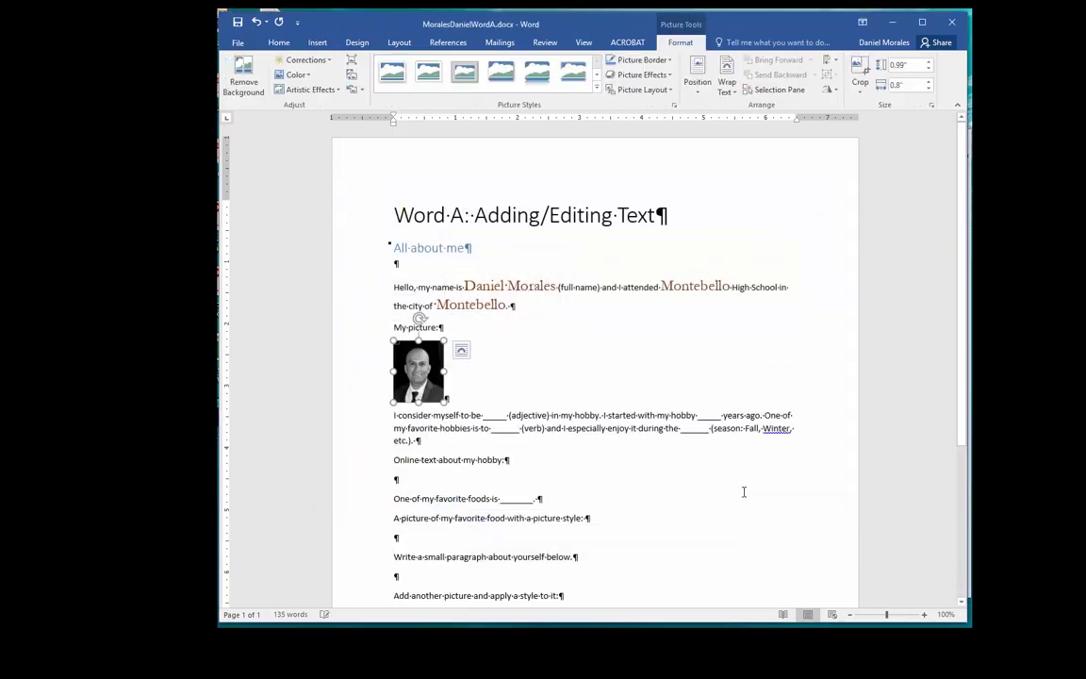
Step: Add a line after the photo, copy Chrome's sunset tent image, and return to Word
{"action": "left_click", "coordinate": [497, 387]}
{"action": "key", "text": "Return"}
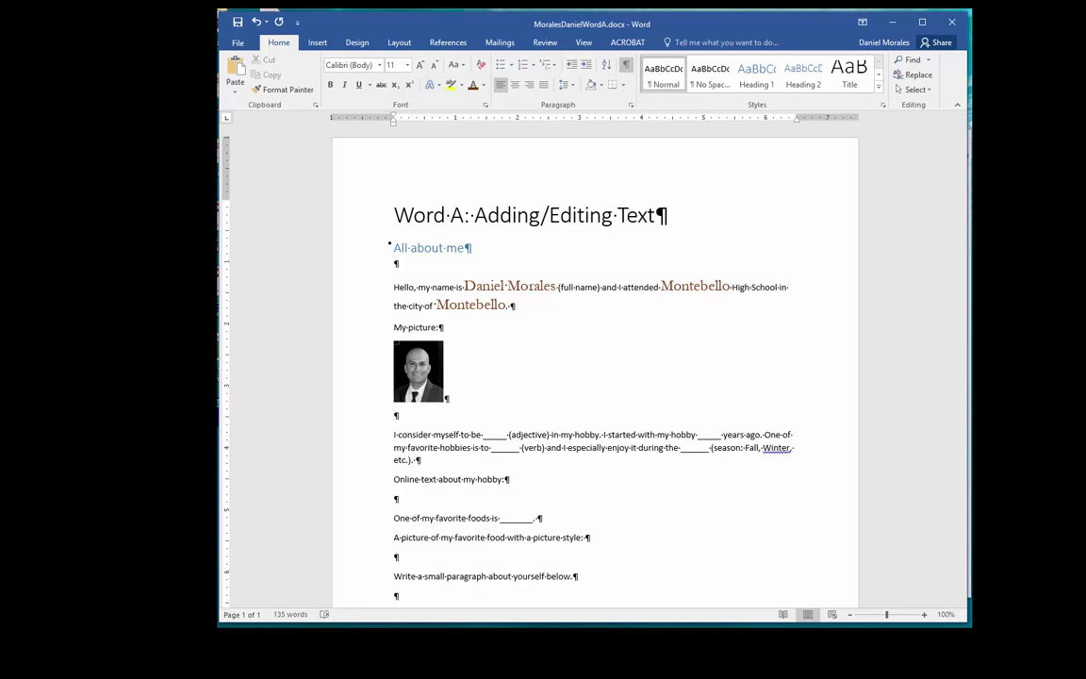
{"action": "key", "text": "alt+Tab"}
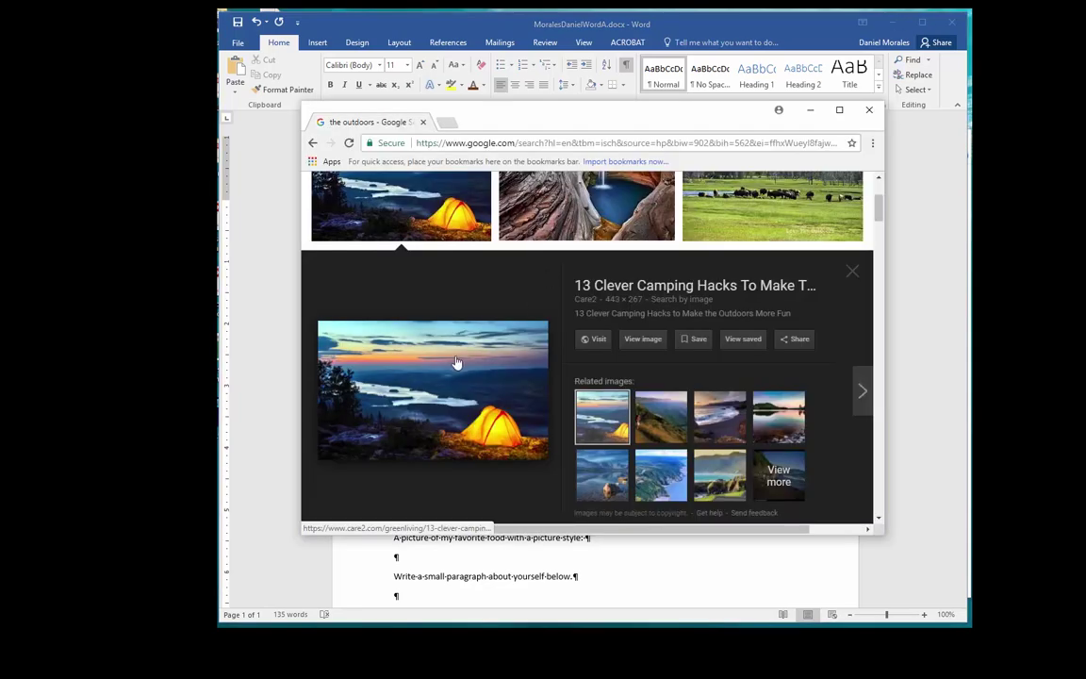
{"action": "right_click", "coordinate": [455, 362]}
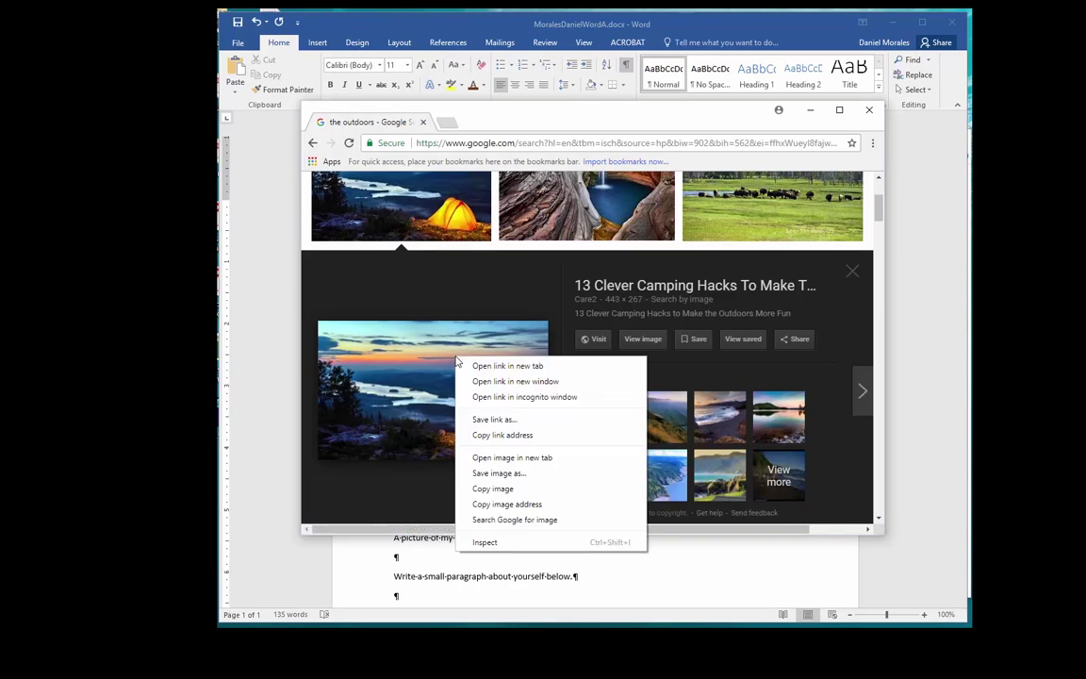
{"action": "left_click", "coordinate": [493, 489]}
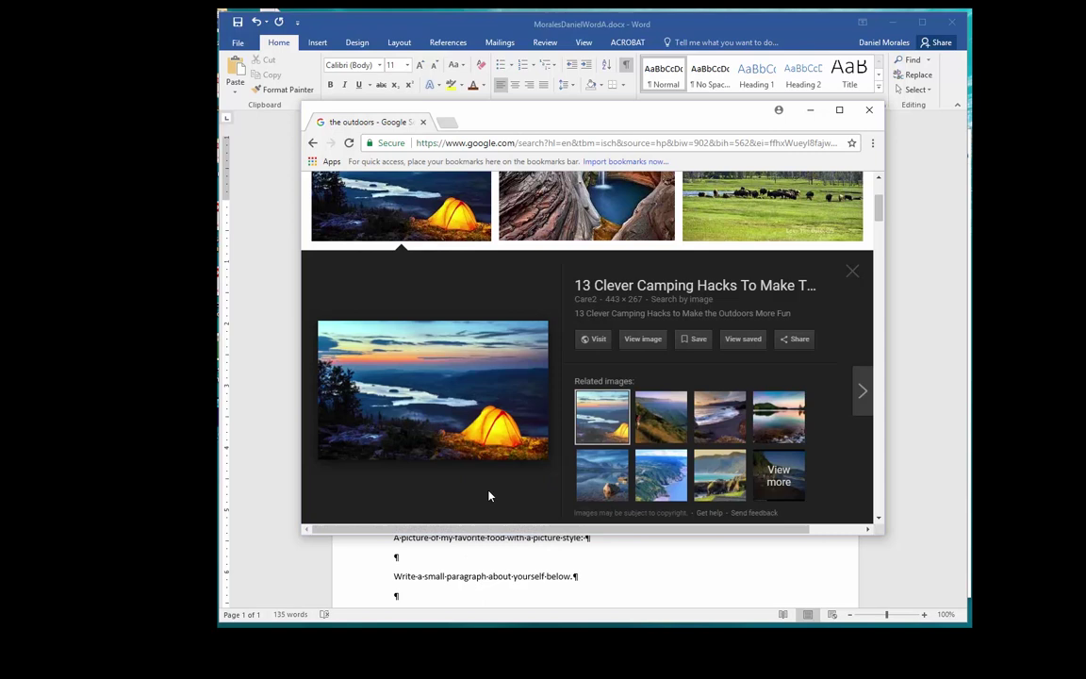
{"action": "left_click", "coordinate": [276, 166]}
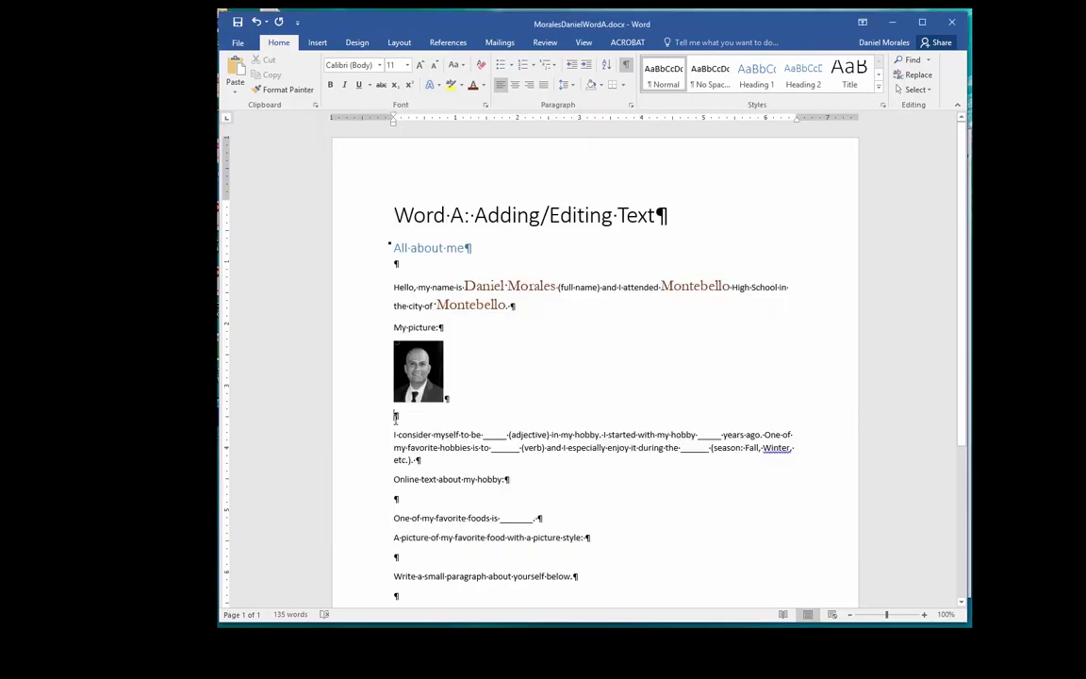
{"action": "left_click", "coordinate": [241, 71]}
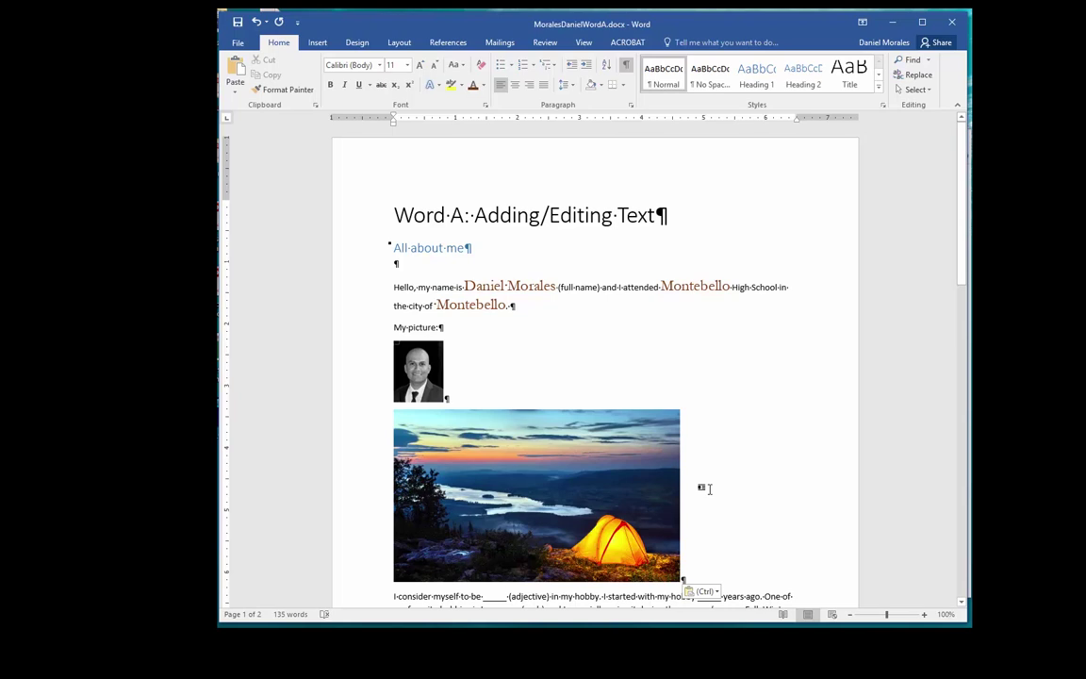
{"action": "left_click", "coordinate": [638, 526]}
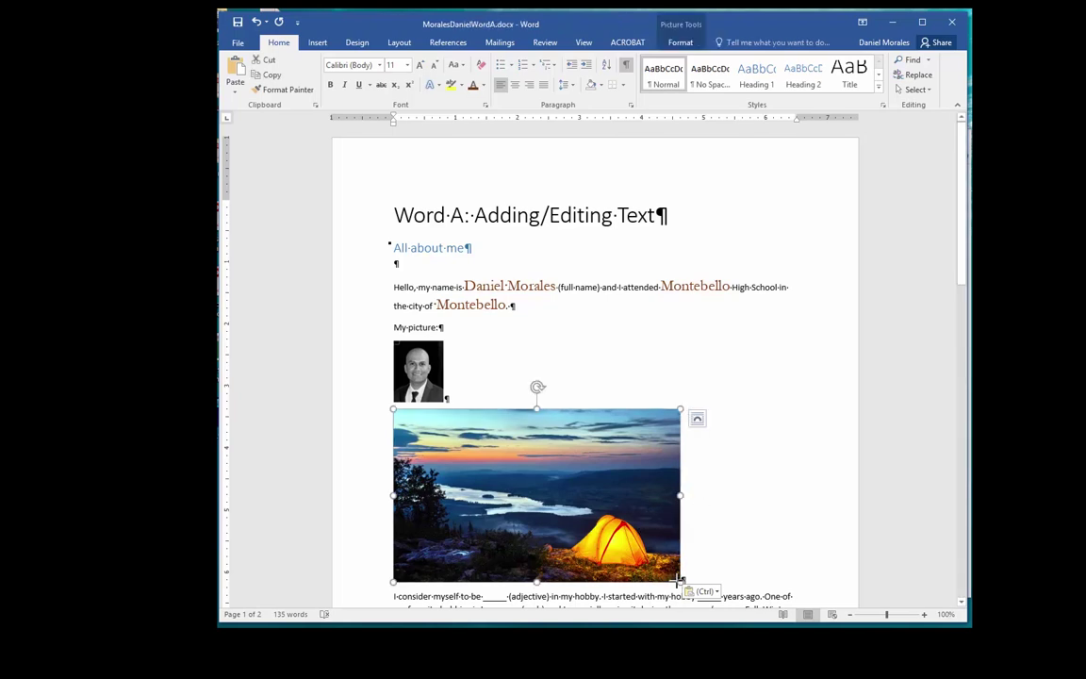
{"action": "left_click_drag", "start_coordinate": [678, 580], "coordinate": [554, 505]}
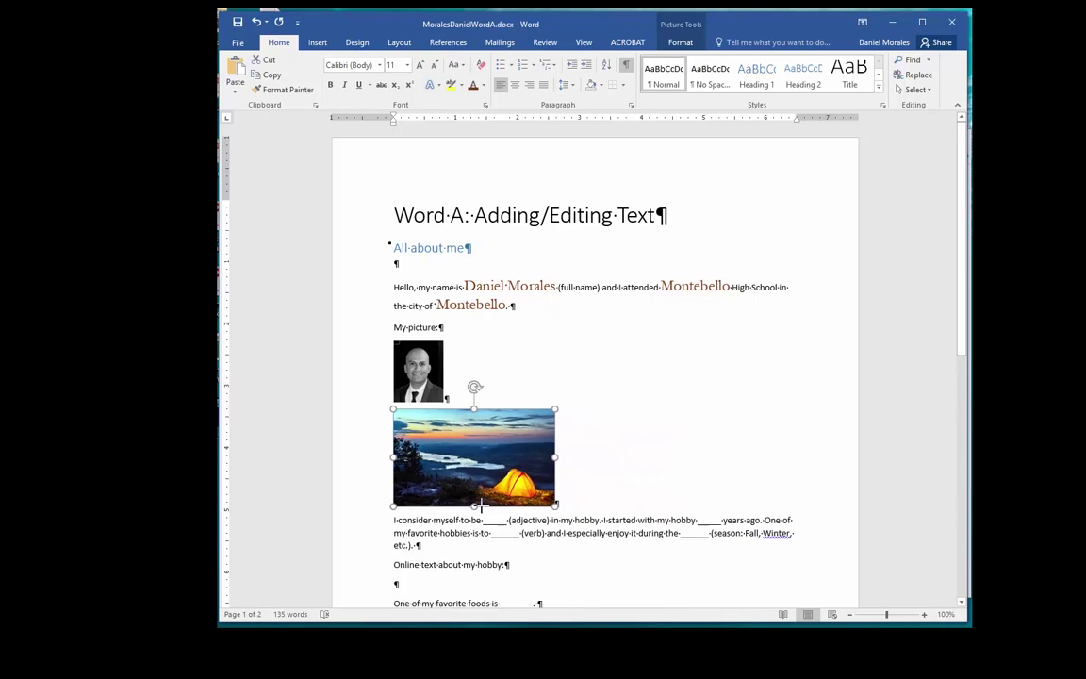
{"action": "left_click_drag", "start_coordinate": [480, 504], "coordinate": [482, 510]}
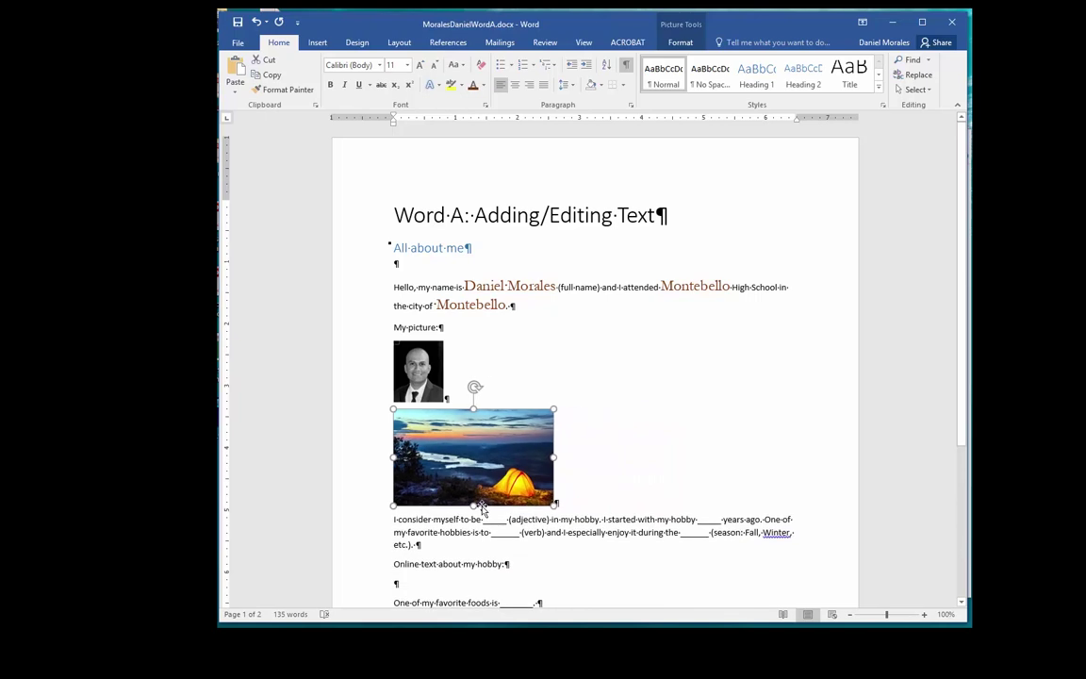
{"action": "left_click", "coordinate": [580, 497]}
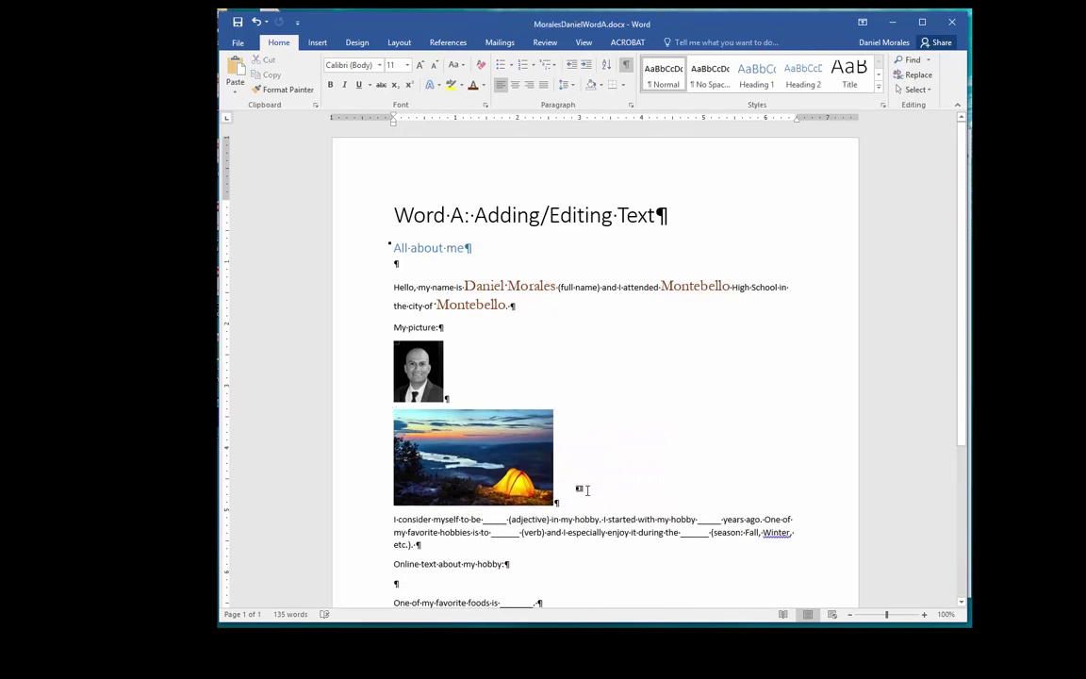
{"action": "left_click", "coordinate": [509, 459]}
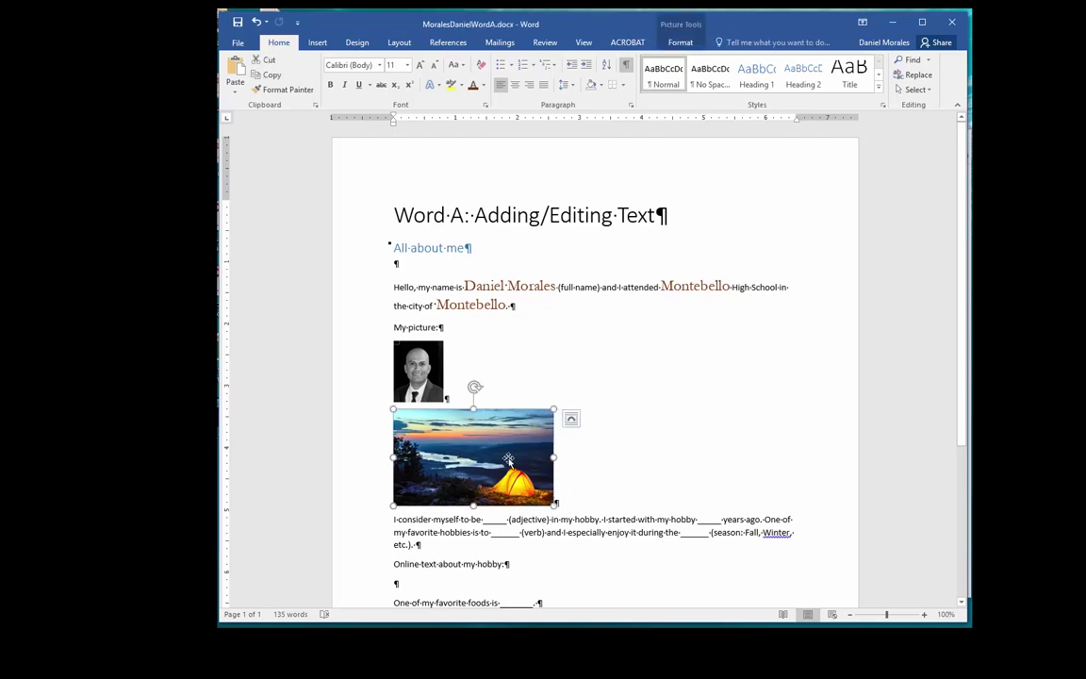
{"action": "key", "text": "Delete"}
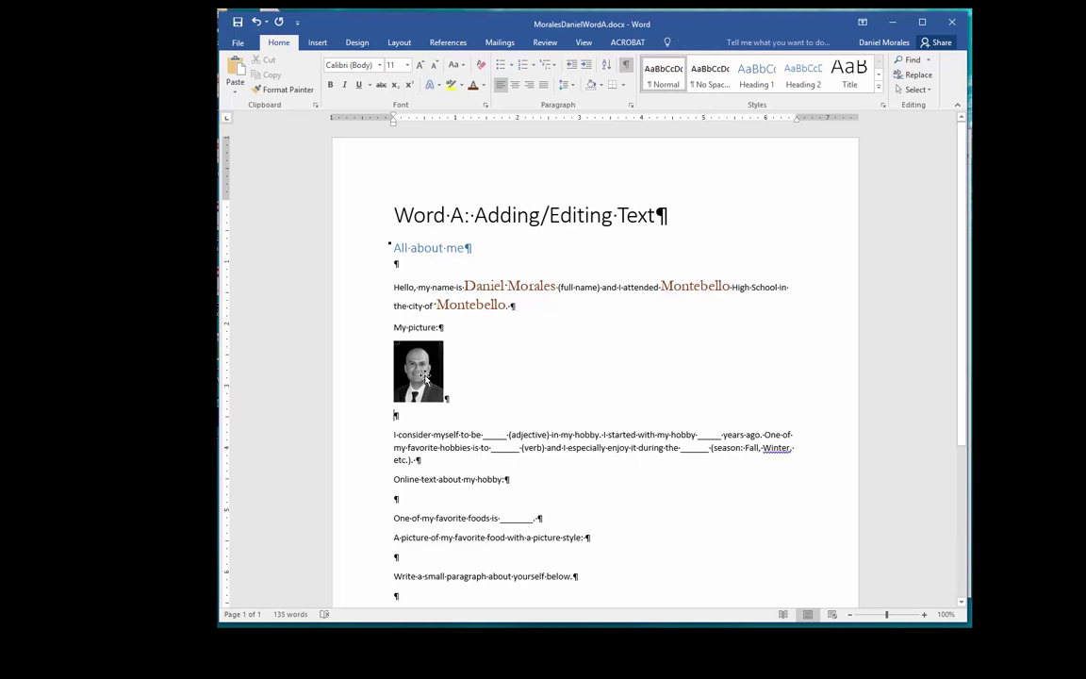
Step: Give the selected profile photo the Rounded Diagonal Corner, White style from the Picture Styles gallery
{"action": "left_click_drag", "start_coordinate": [420, 371], "coordinate": [515, 396]}
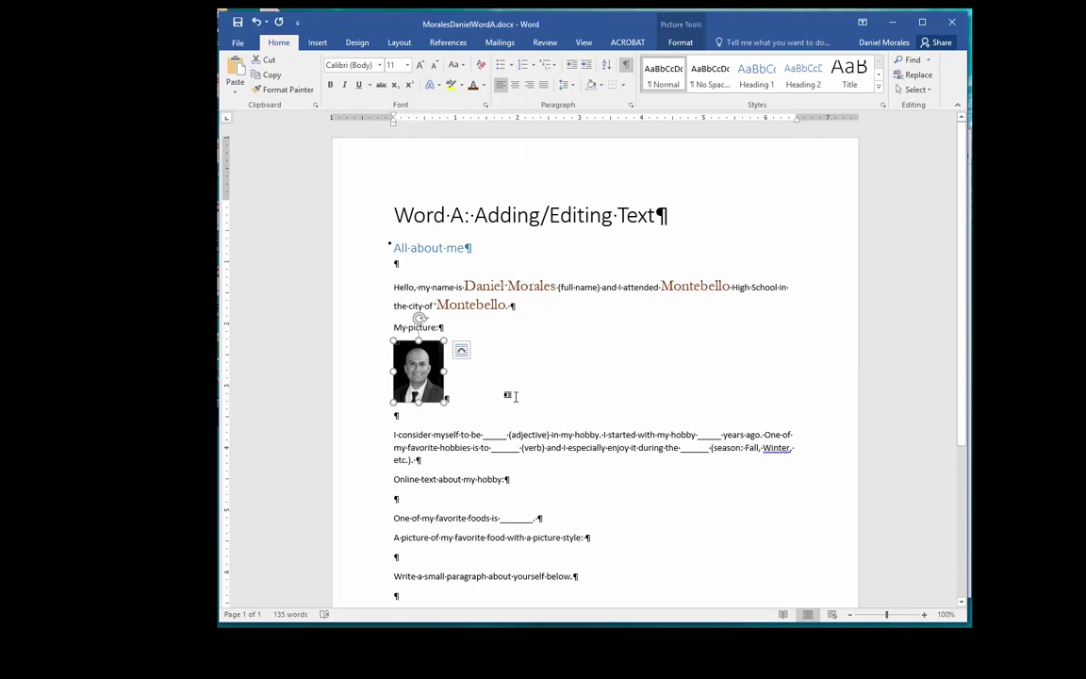
{"action": "left_click_drag", "start_coordinate": [514, 396], "coordinate": [497, 393]}
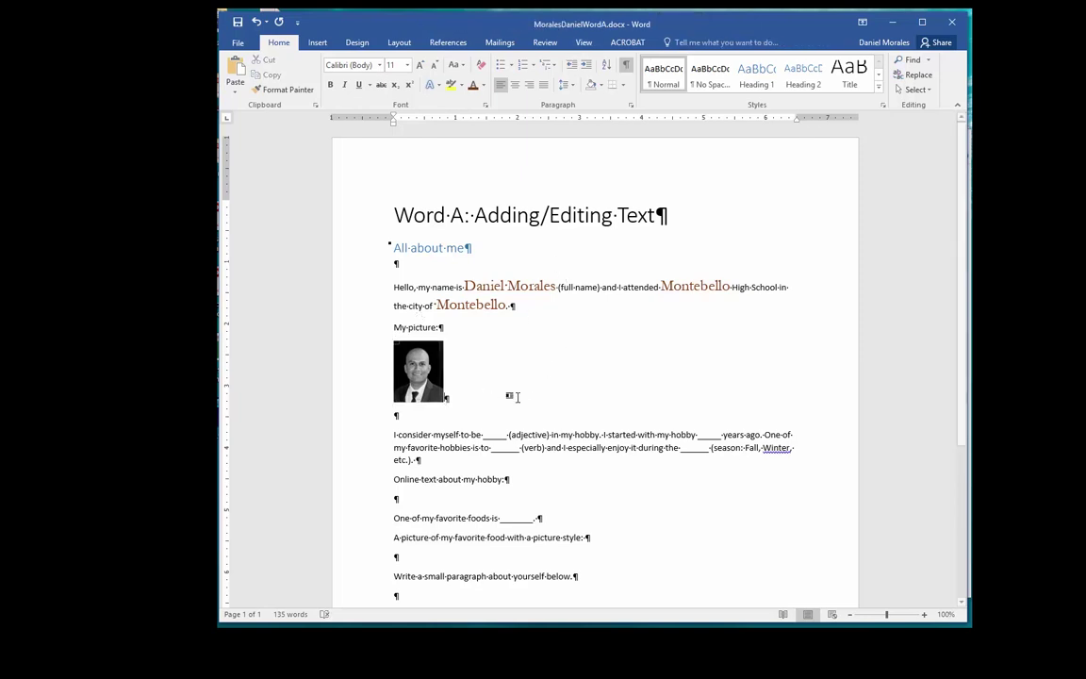
{"action": "left_click", "coordinate": [437, 375]}
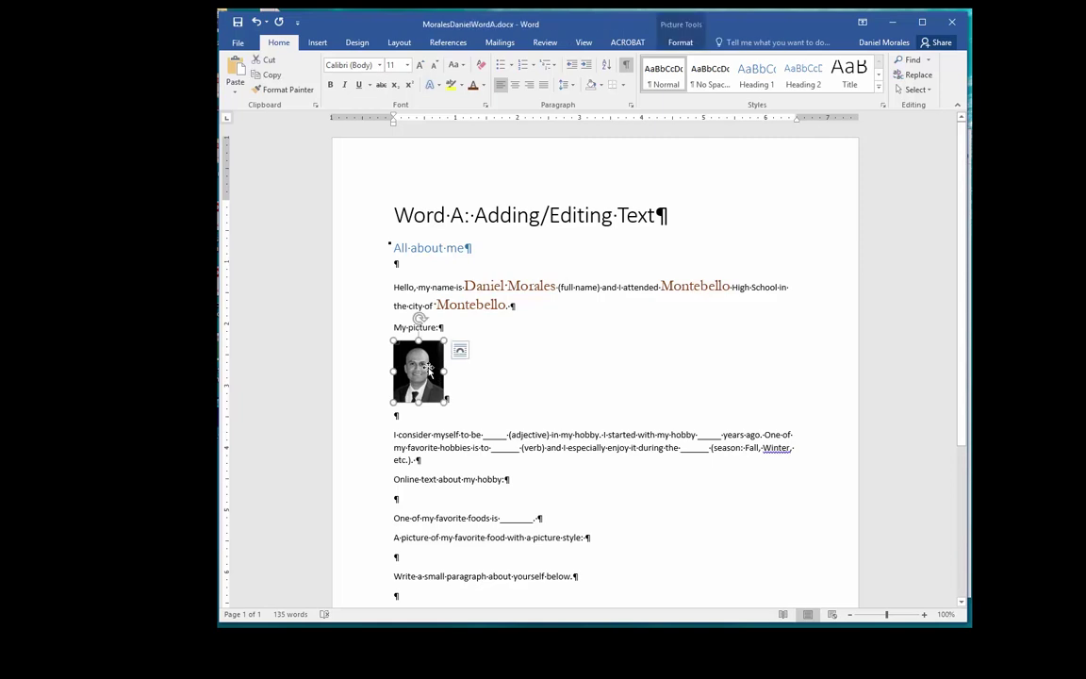
{"action": "left_click", "coordinate": [683, 43]}
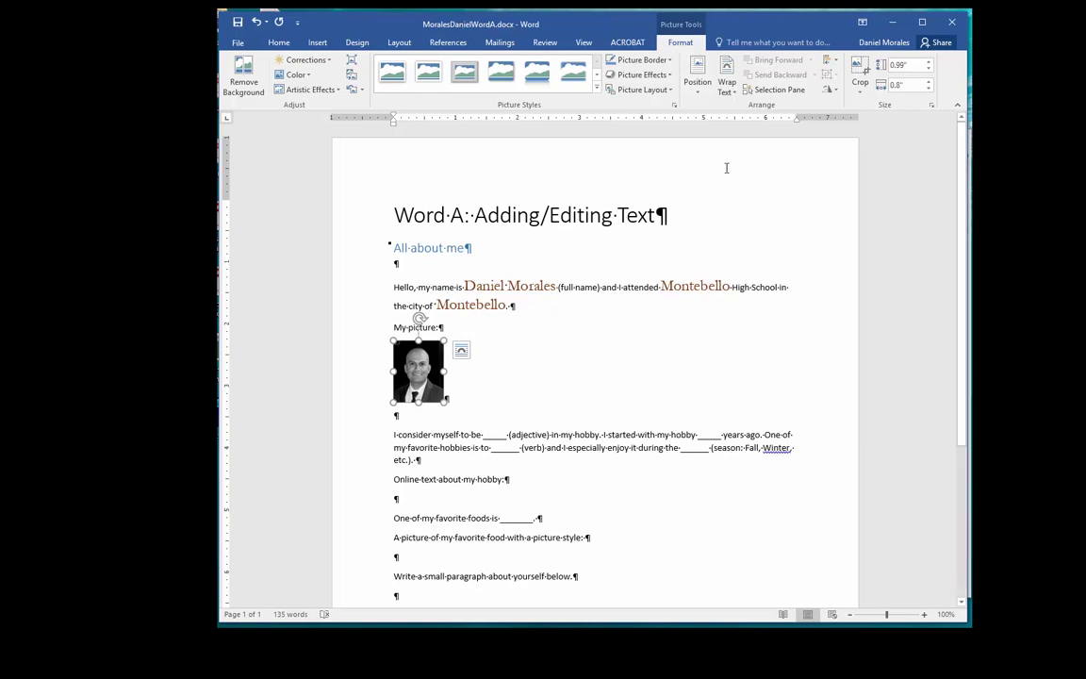
{"action": "left_click", "coordinate": [596, 88]}
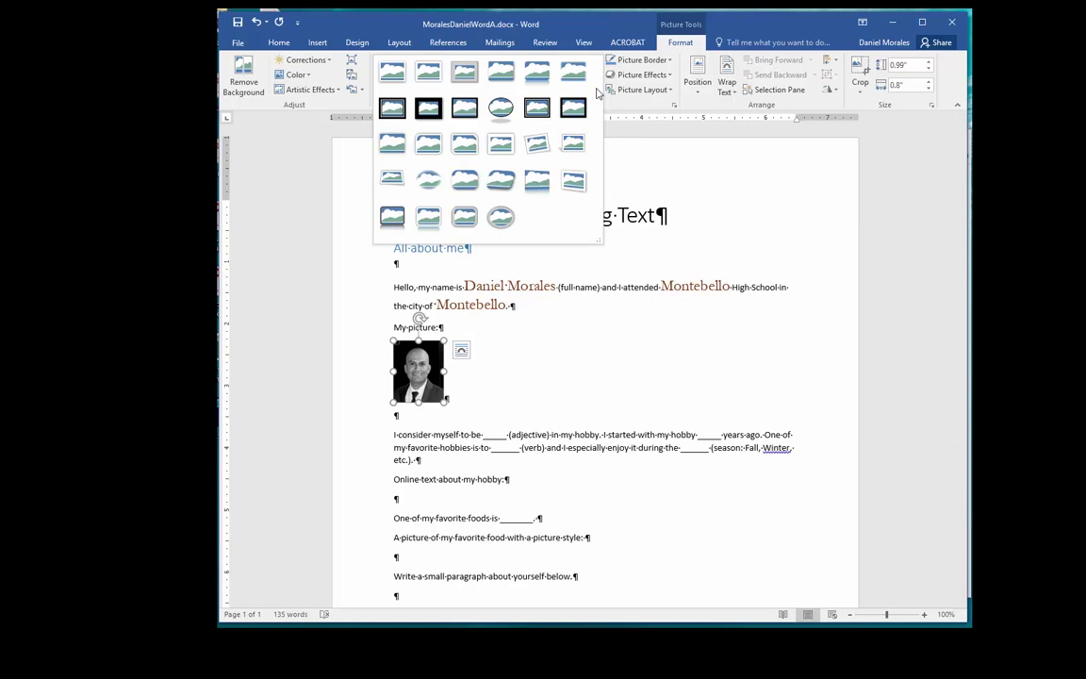
{"action": "left_click", "coordinate": [652, 170]}
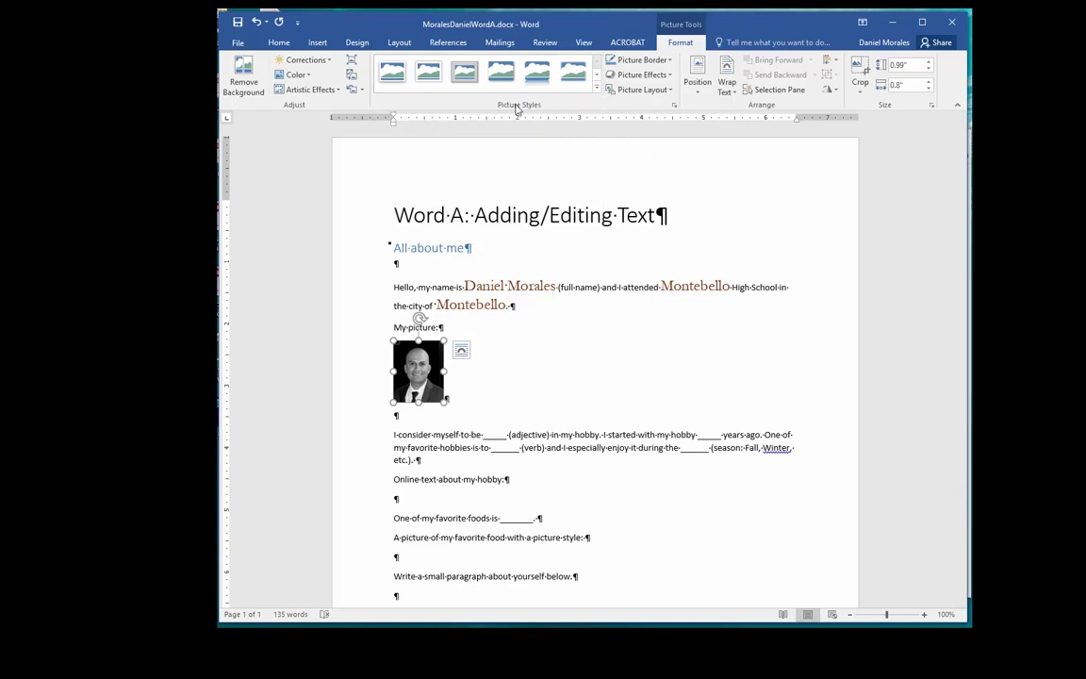
{"action": "left_click", "coordinate": [596, 88]}
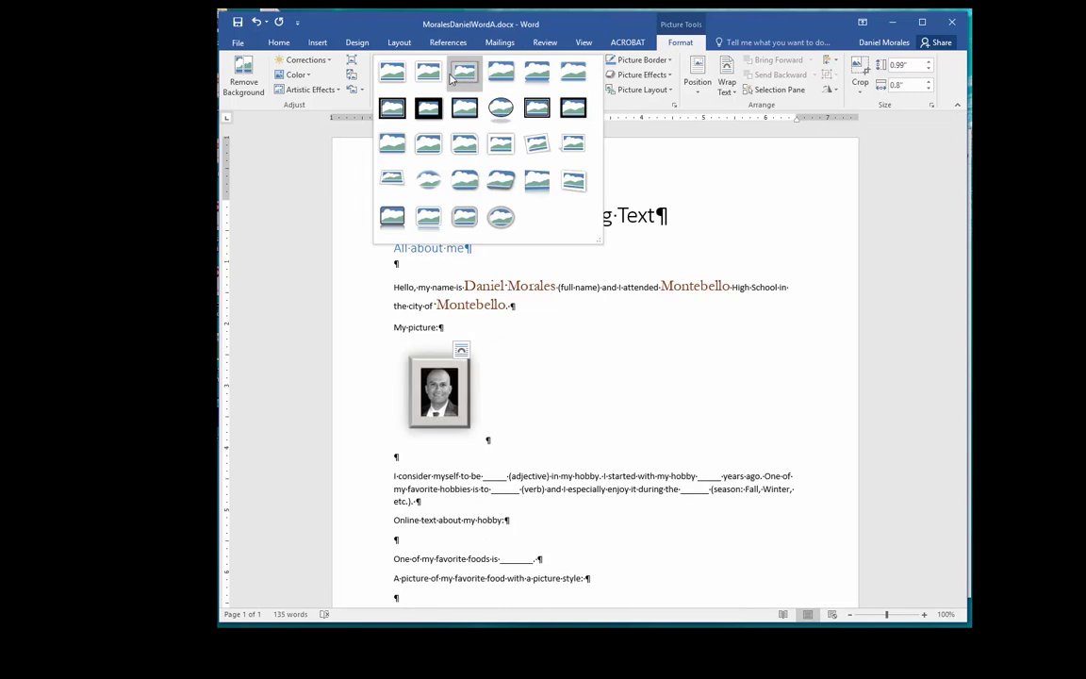
{"action": "left_click", "coordinate": [426, 144]}
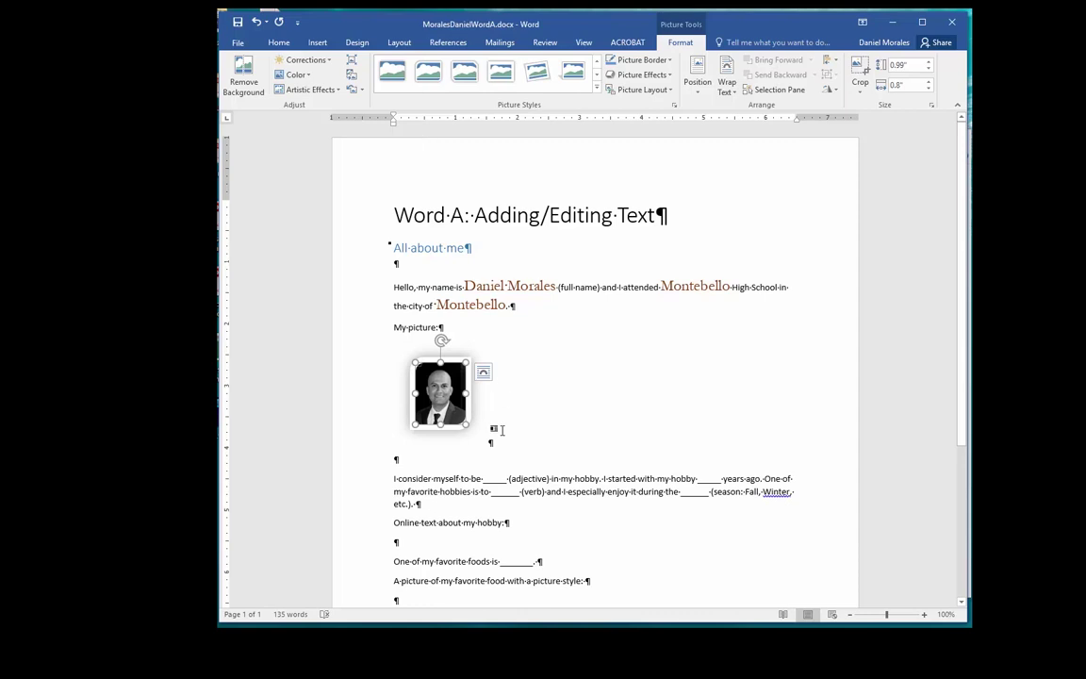
Step: Highlight the hobby paragraph's sentence from 'One of my favorite hobbies' through 'etc.).'
{"action": "left_click", "coordinate": [550, 439]}
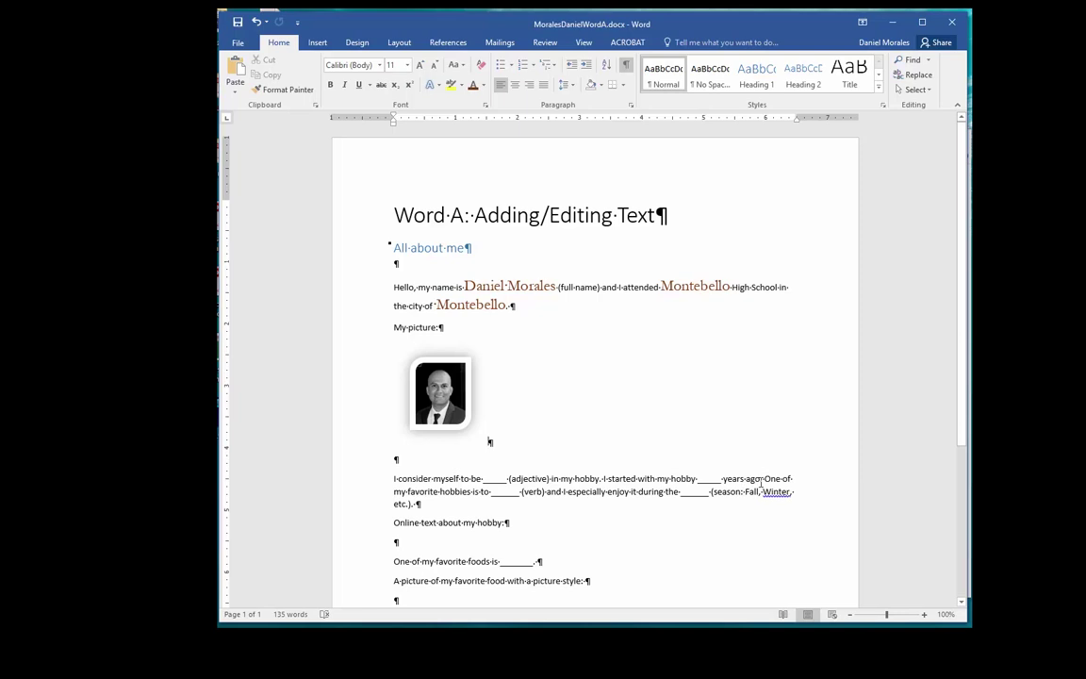
{"action": "left_click_drag", "start_coordinate": [764, 479], "coordinate": [416, 504]}
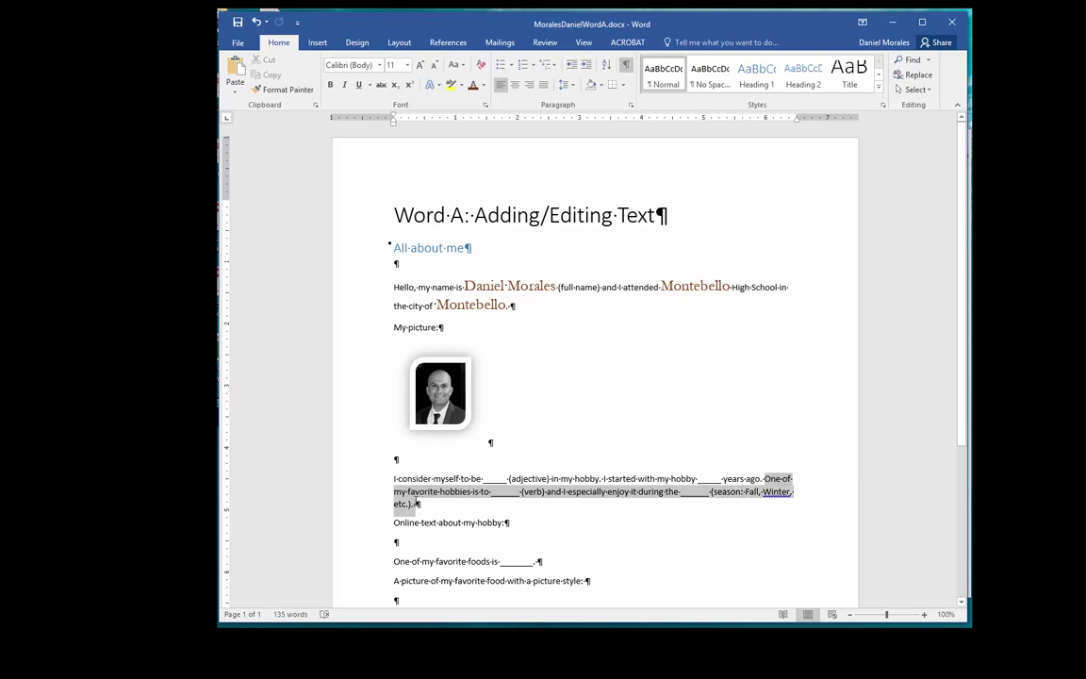
{"action": "left_click_drag", "start_coordinate": [416, 504], "coordinate": [416, 504]}
Step: Cut the "One of my favorite hobbies…" sentence so the paragraph ends at "years ago."
{"action": "right_click", "coordinate": [518, 497]}
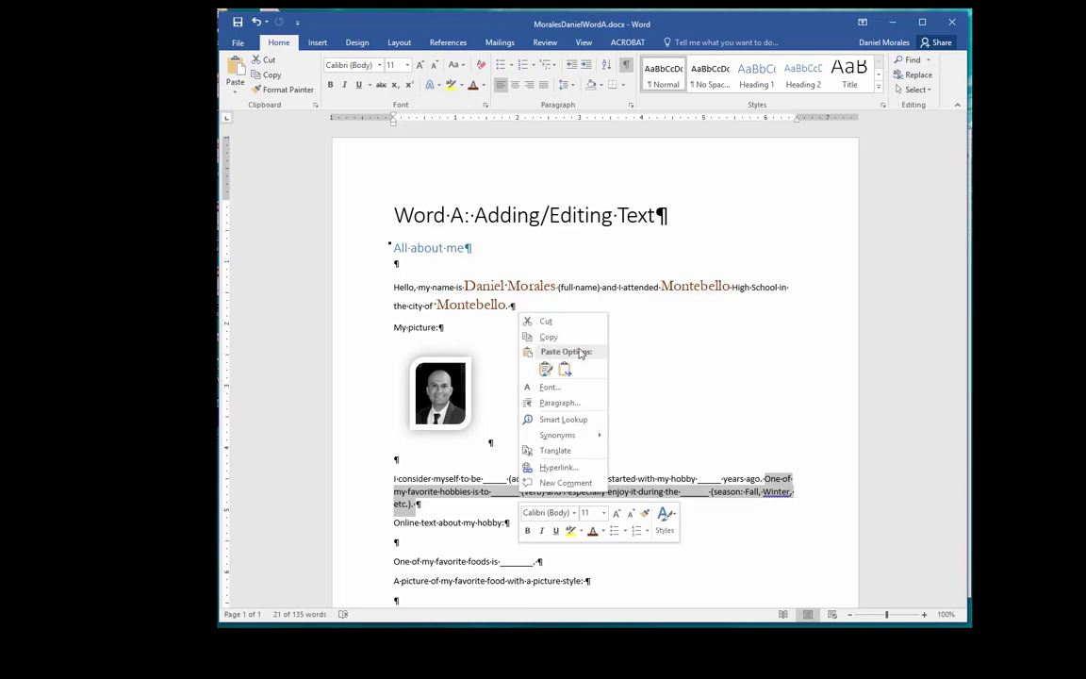
{"action": "left_click", "coordinate": [548, 337]}
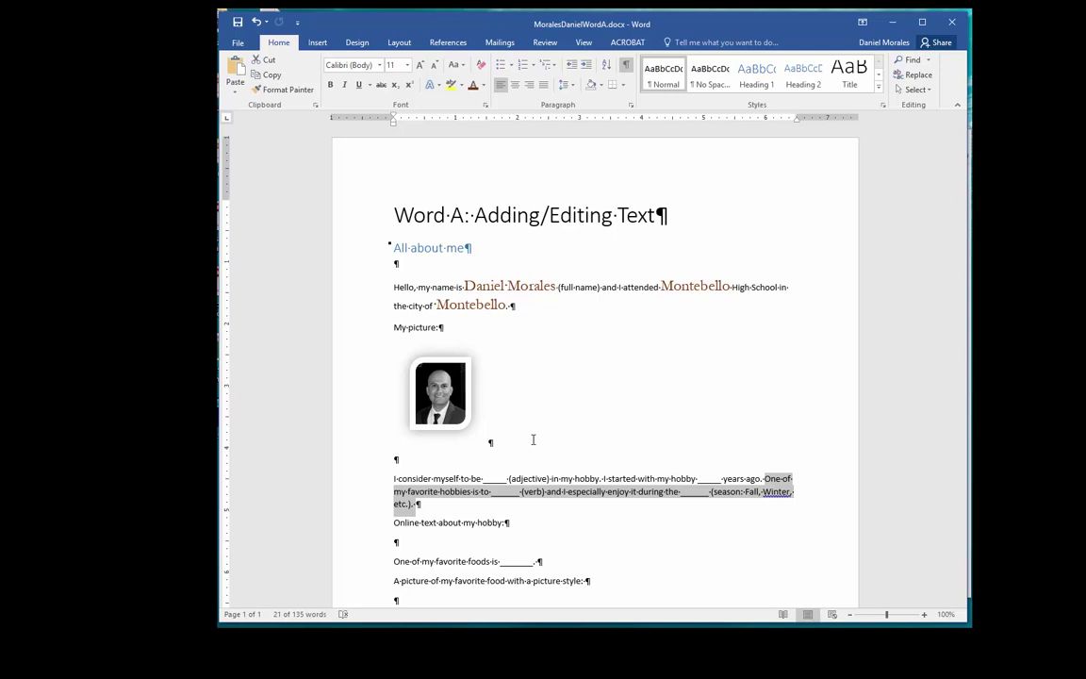
{"action": "right_click", "coordinate": [531, 498]}
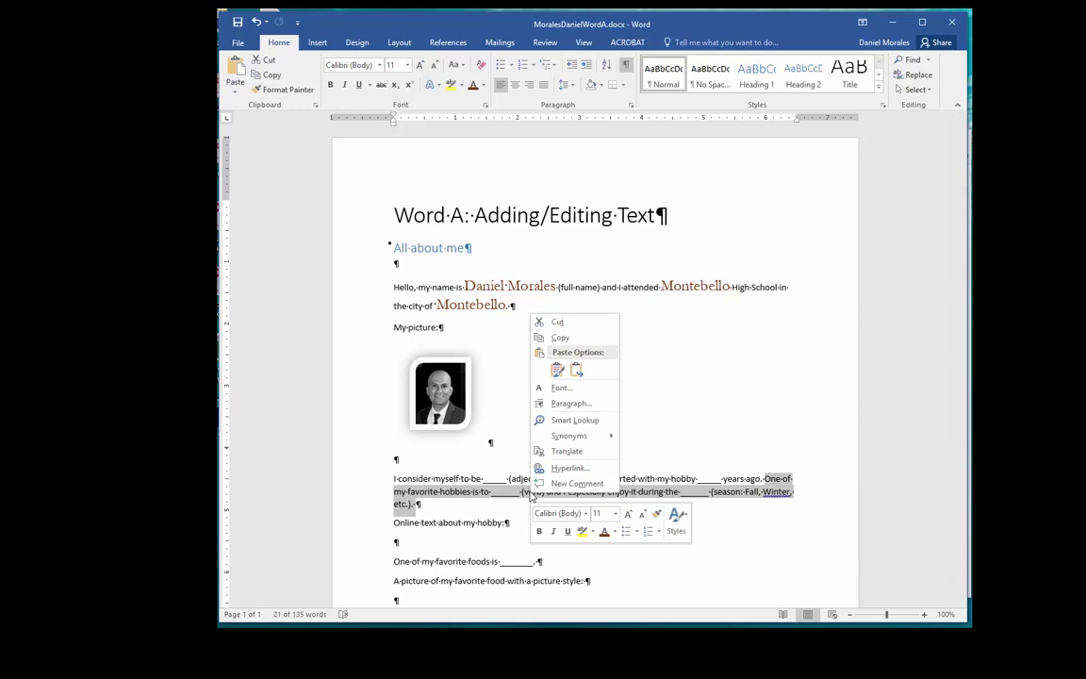
{"action": "left_click", "coordinate": [556, 324]}
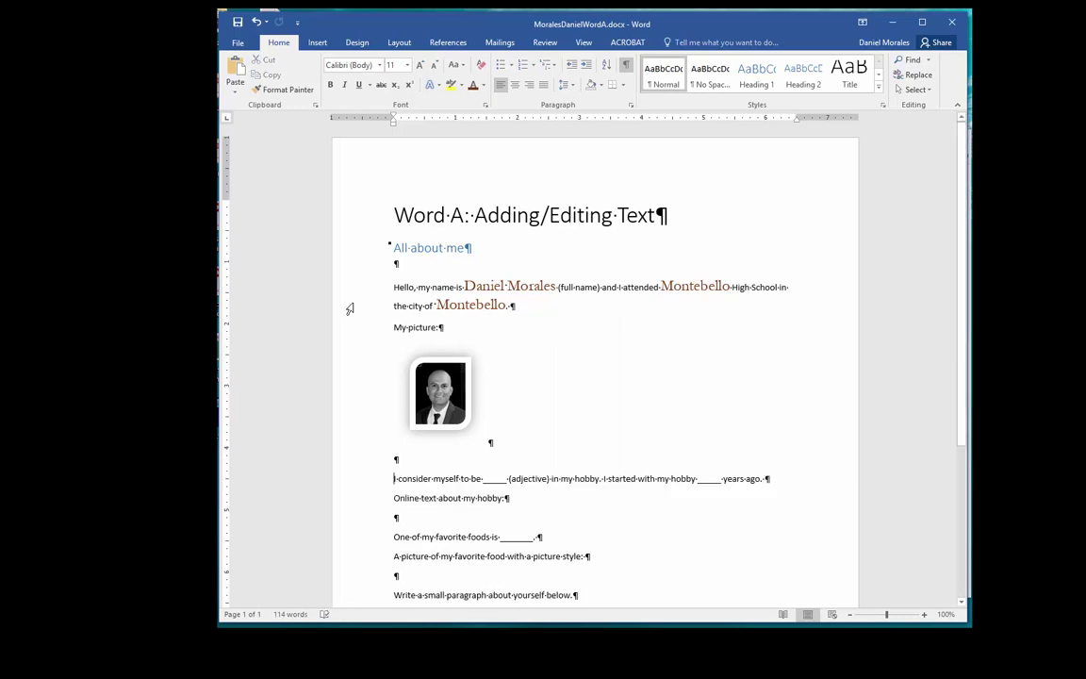
Step: Paste the favorite-hobby sentence ahead of "I consider myself to be…" in the hobby paragraph
{"action": "left_click", "coordinate": [236, 67]}
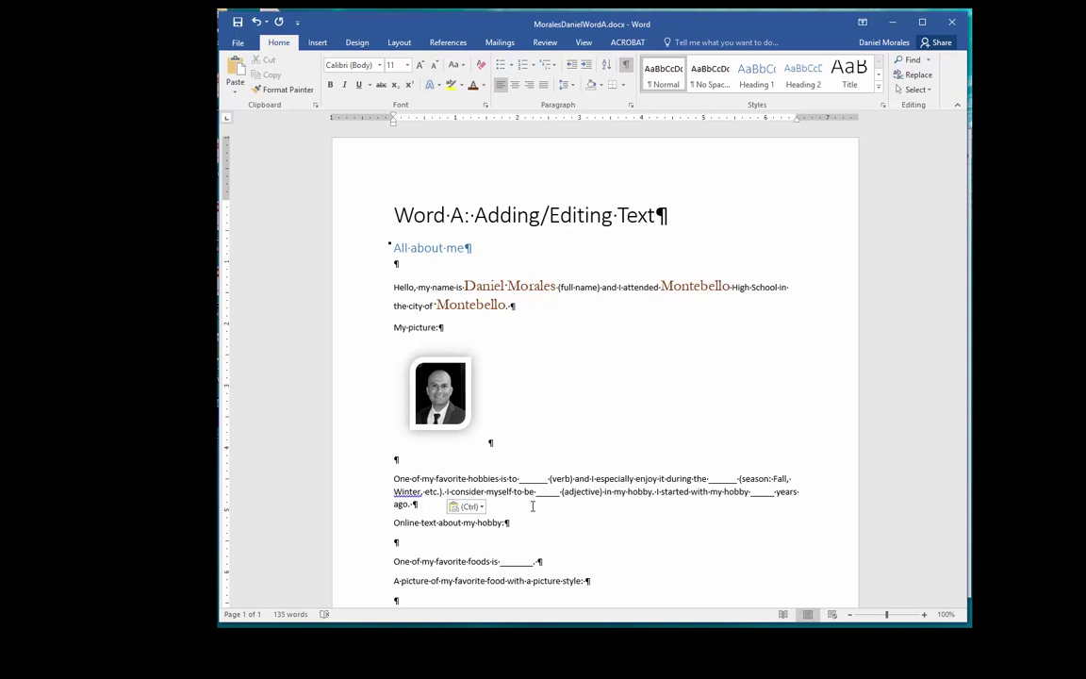
Step: Copy the first paragraph of the fitday "Jogging for Beginners" article, then return to Word
{"action": "key", "text": "alt+Tab"}
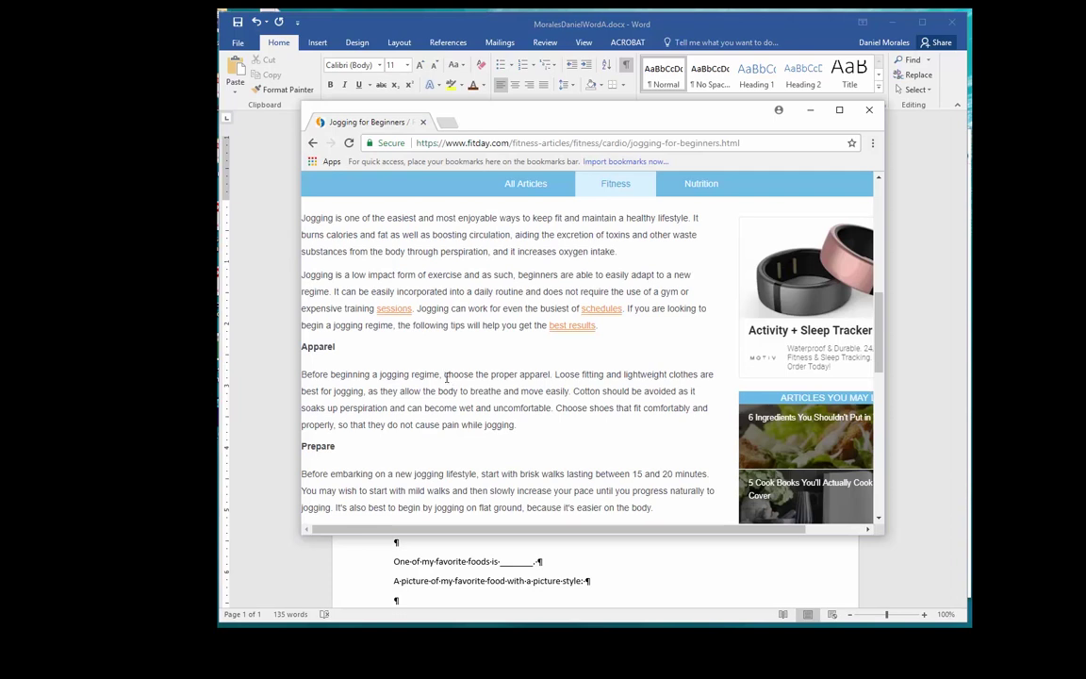
{"action": "left_click_drag", "start_coordinate": [302, 218], "coordinate": [619, 252]}
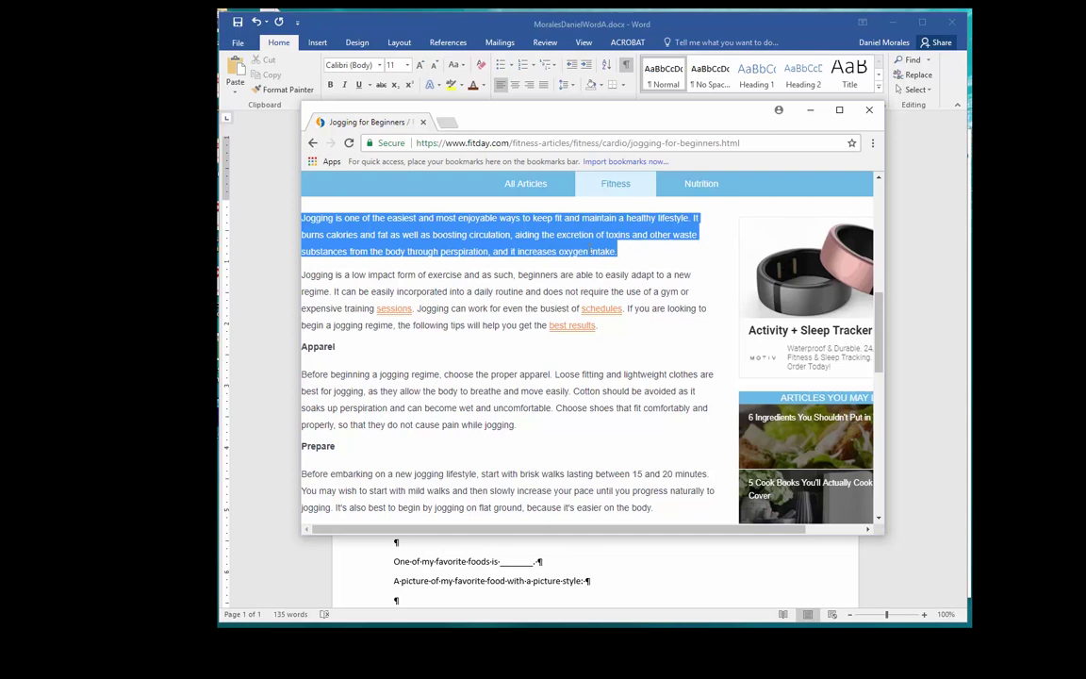
{"action": "right_click", "coordinate": [558, 241]}
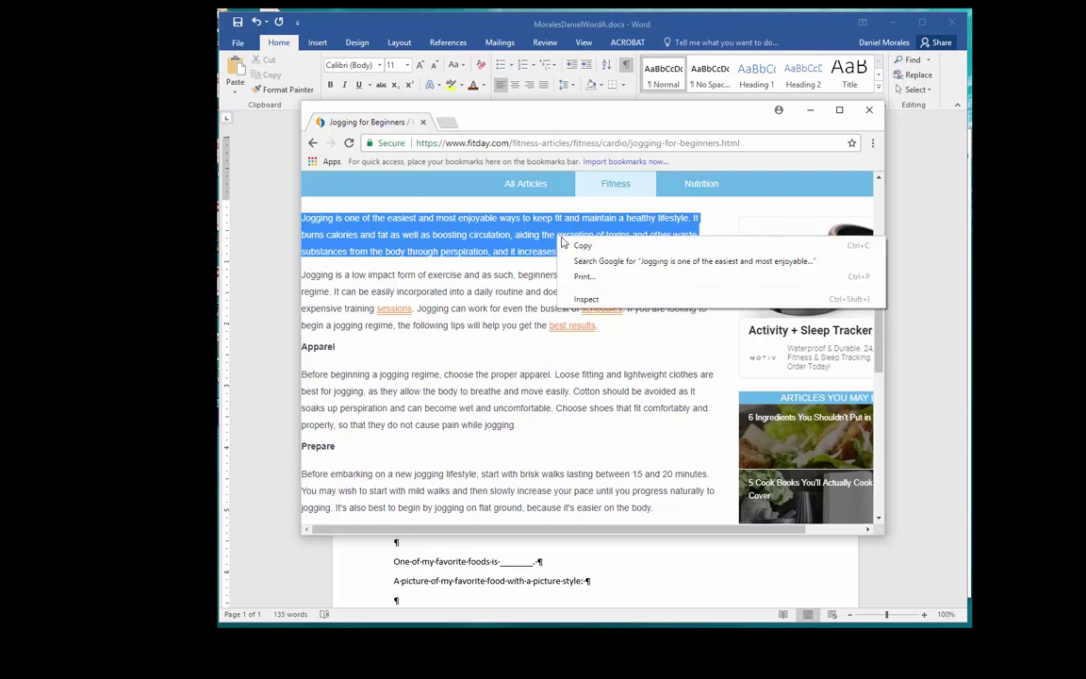
{"action": "left_click", "coordinate": [582, 245]}
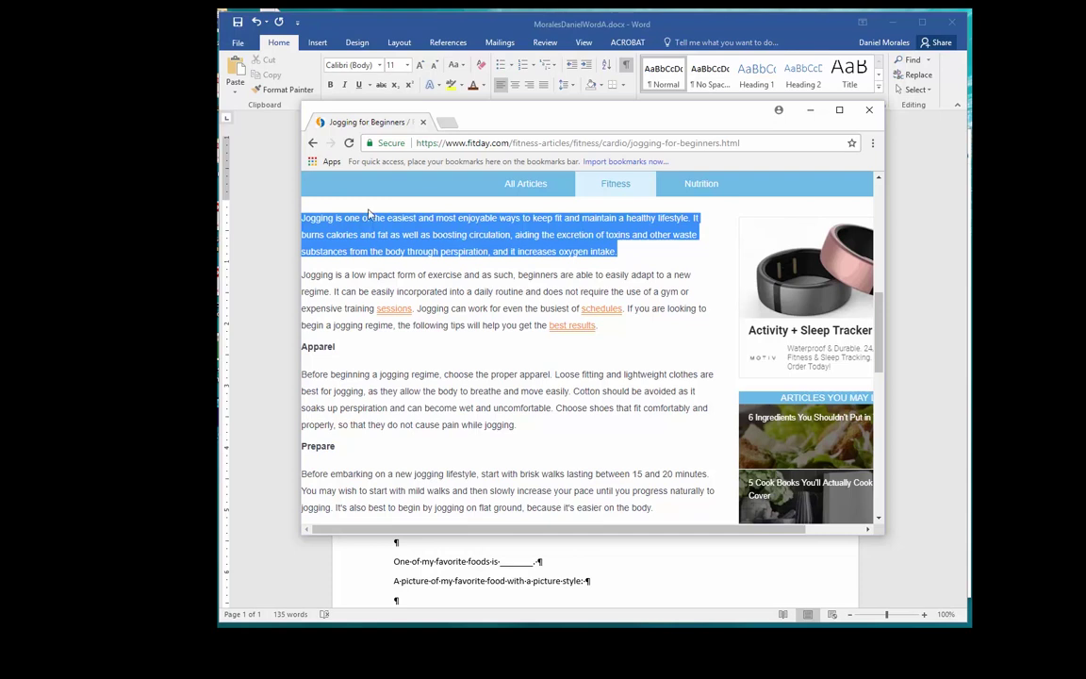
{"action": "left_click", "coordinate": [263, 247]}
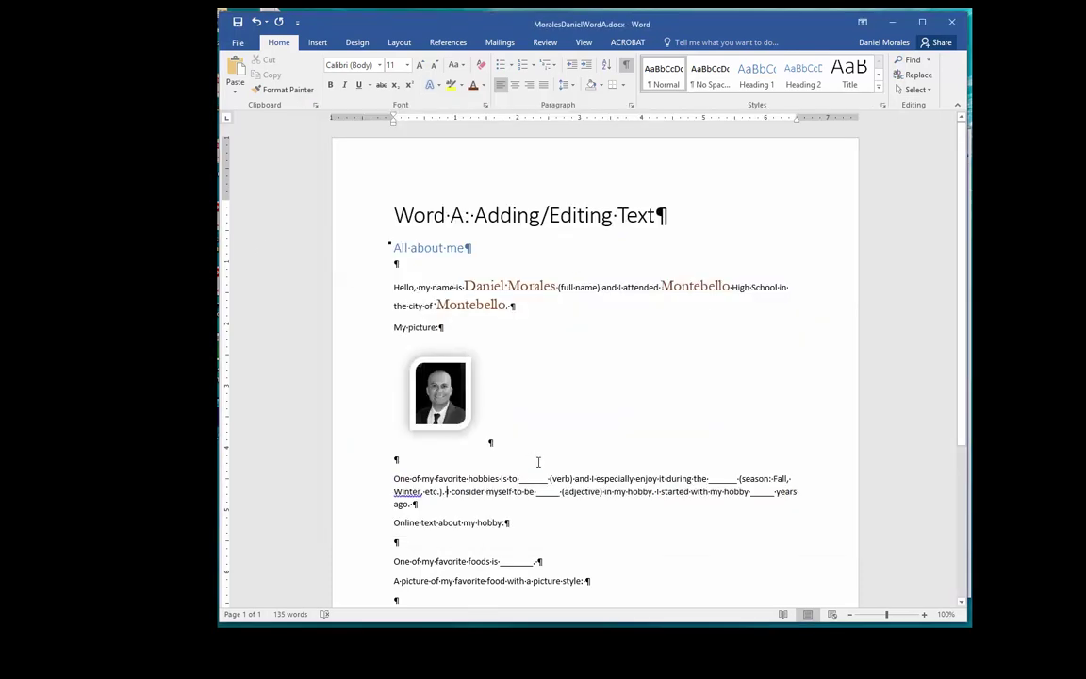
Step: Paste the jogging paragraph on the empty line under "Online text about my hobby:" and show paste options
{"action": "scroll", "coordinate": [461, 535], "scroll_direction": "down", "scroll_amount": 5}
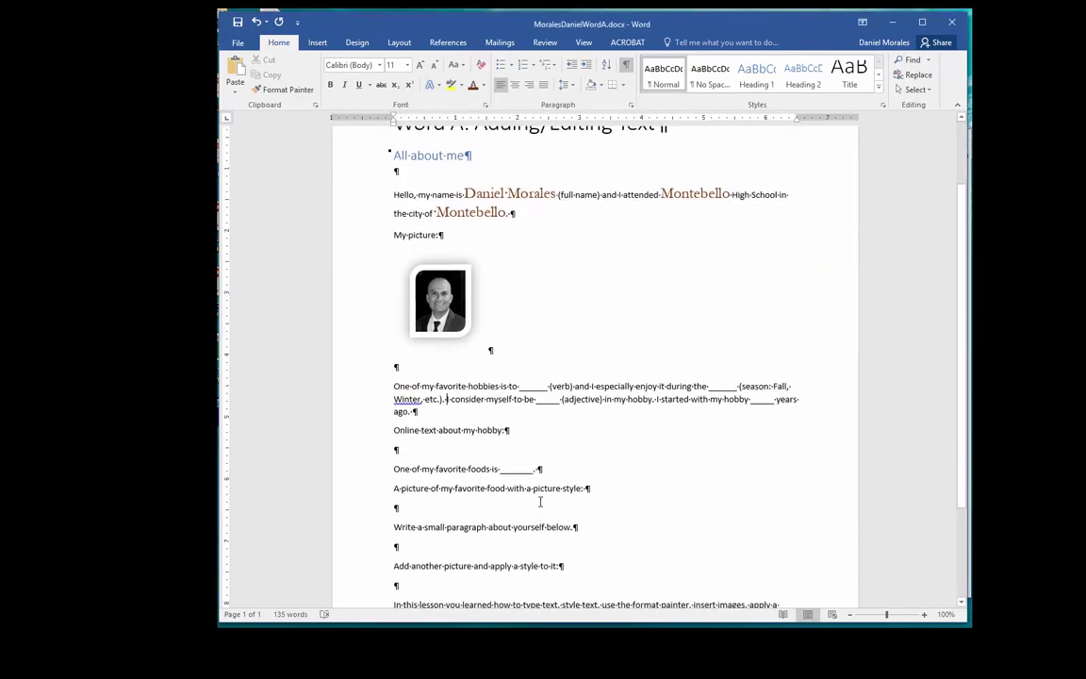
{"action": "left_click", "coordinate": [403, 324]}
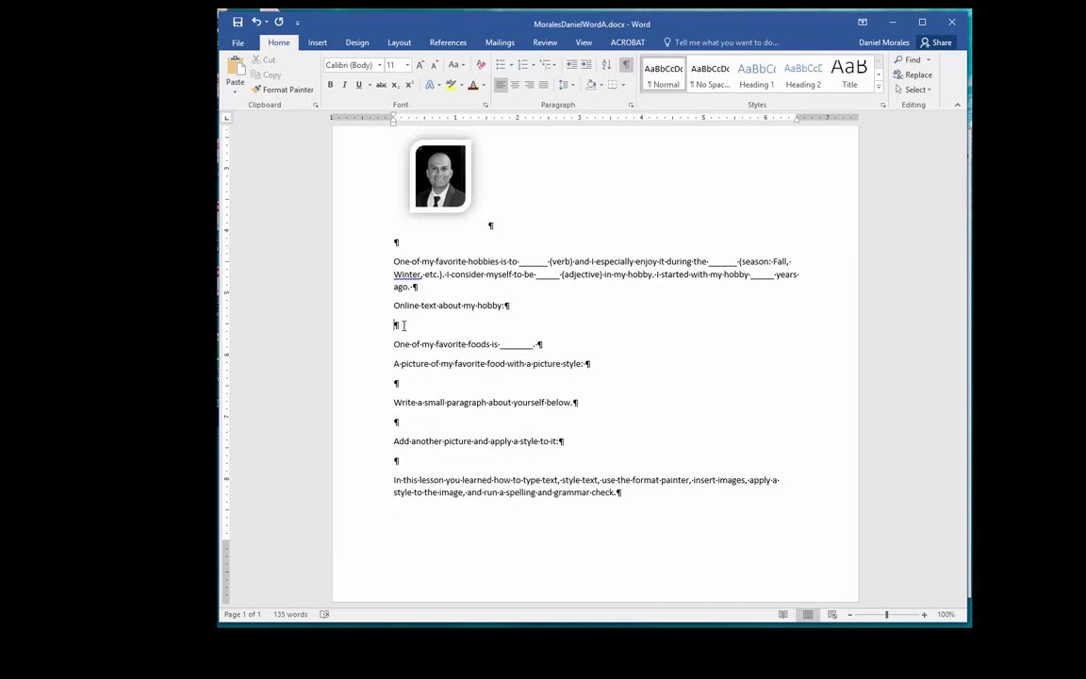
{"action": "left_click", "coordinate": [236, 68]}
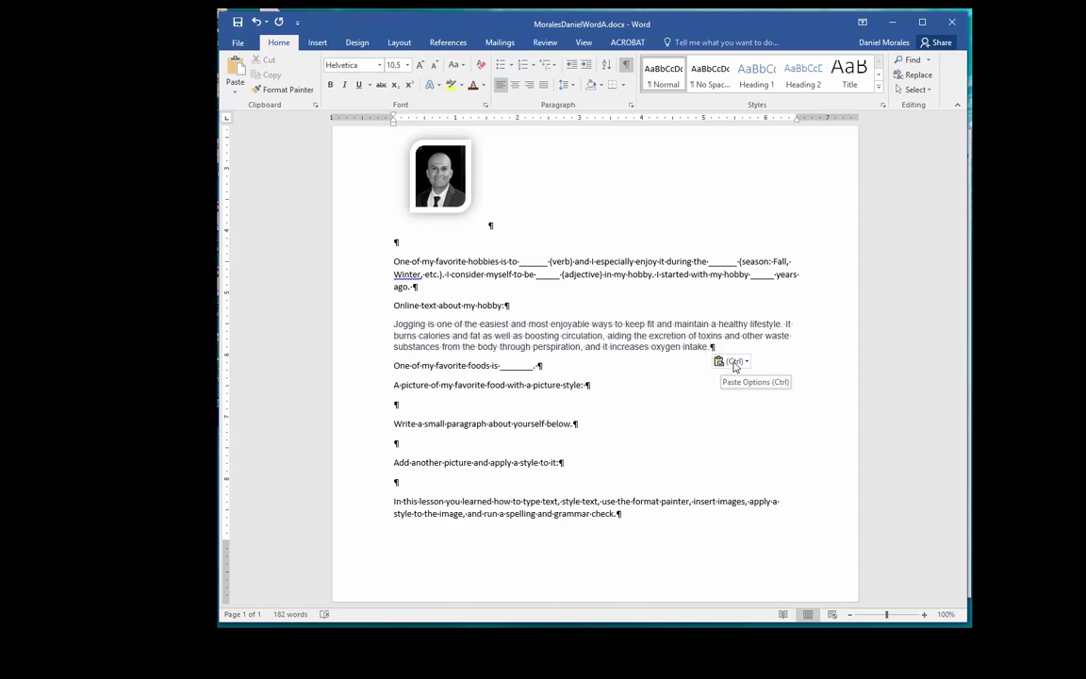
{"action": "left_click", "coordinate": [744, 362]}
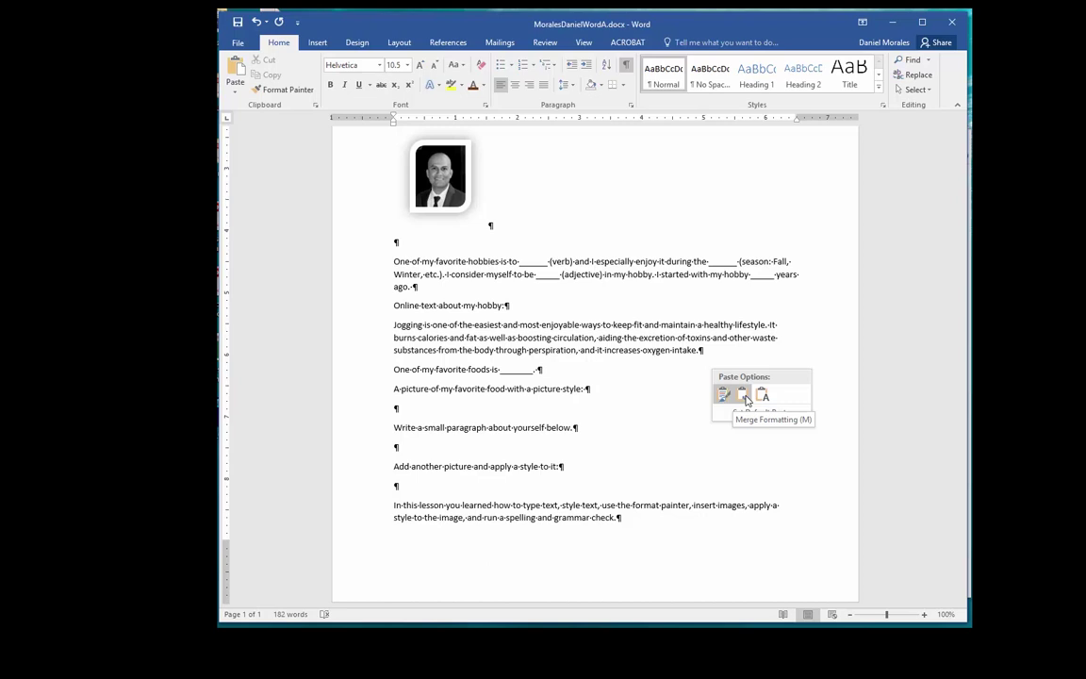
Step: Apply Merge Formatting to the jogging paragraph, then select the verb, adjective, season, years and food blanks
{"action": "left_click", "coordinate": [744, 396]}
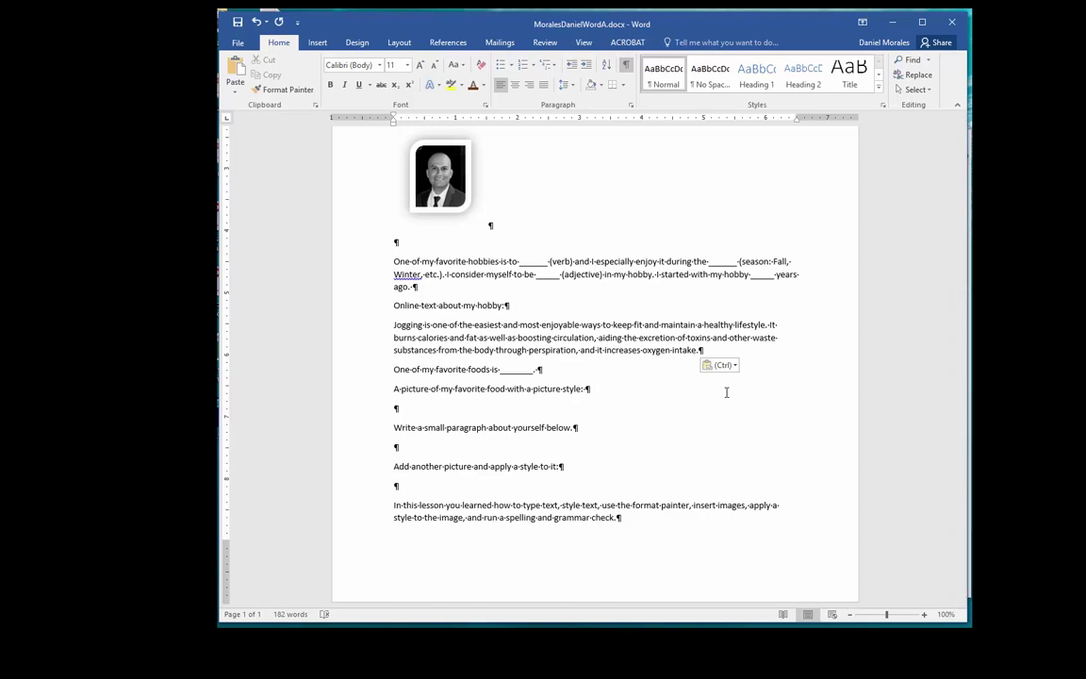
{"action": "double_click", "coordinate": [533, 261]}
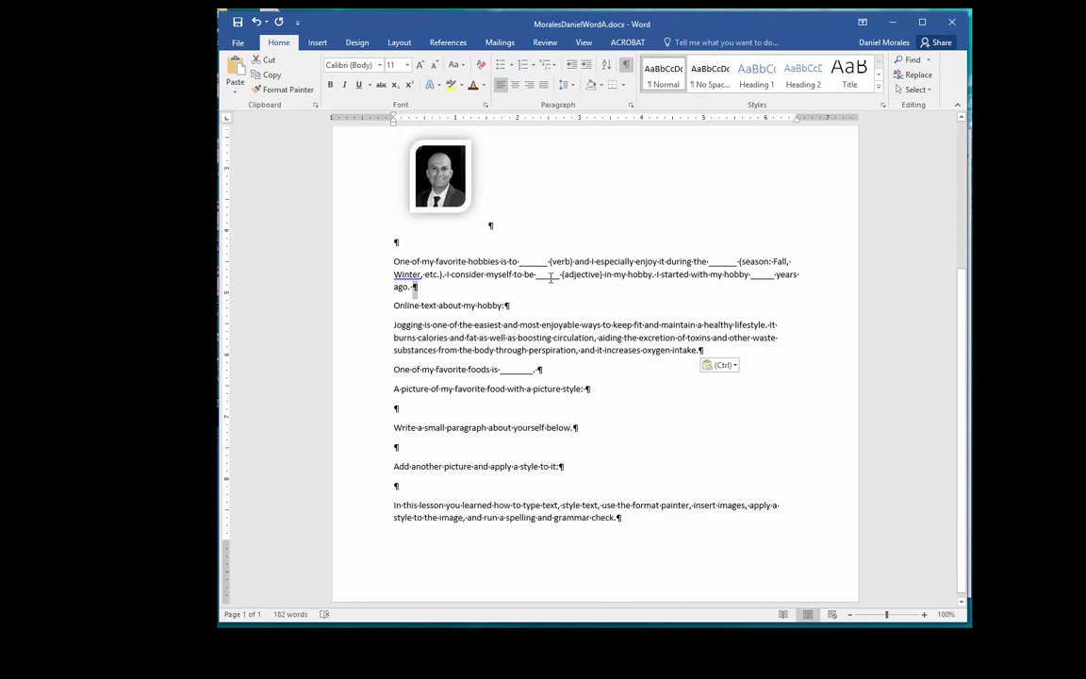
{"action": "double_click", "coordinate": [547, 275]}
{"action": "double_click", "coordinate": [722, 261]}
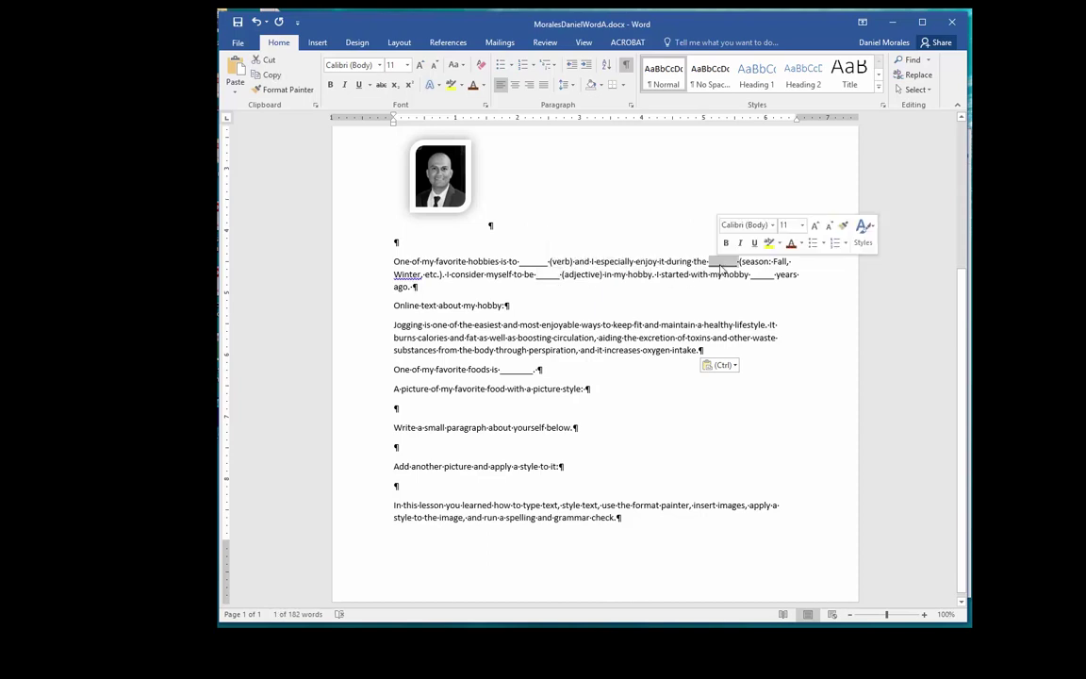
{"action": "double_click", "coordinate": [762, 274]}
{"action": "double_click", "coordinate": [517, 370]}
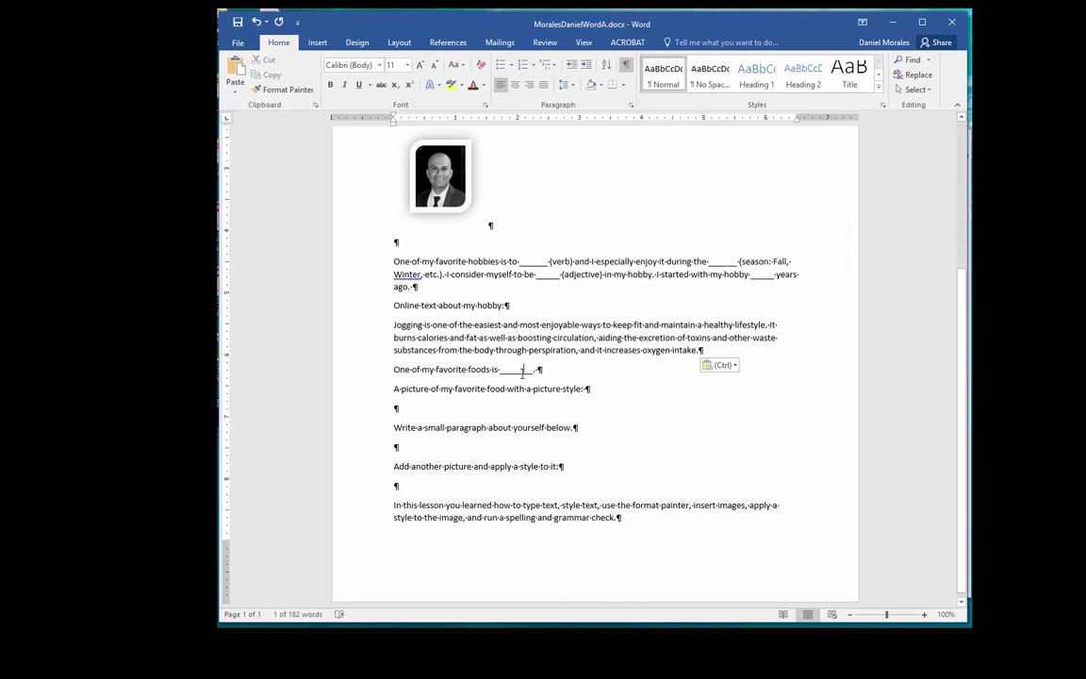
Step: Move through the empty lines under the food picture and about-yourself prompts
{"action": "left_click", "coordinate": [607, 391]}
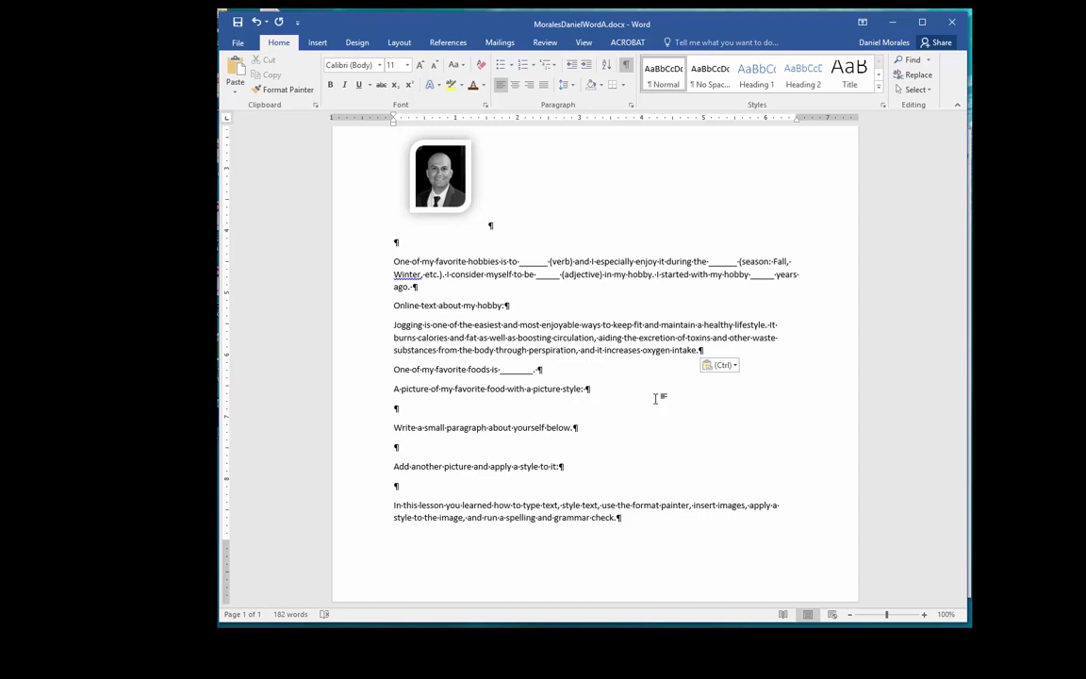
{"action": "left_click", "coordinate": [400, 409]}
{"action": "left_click", "coordinate": [565, 443]}
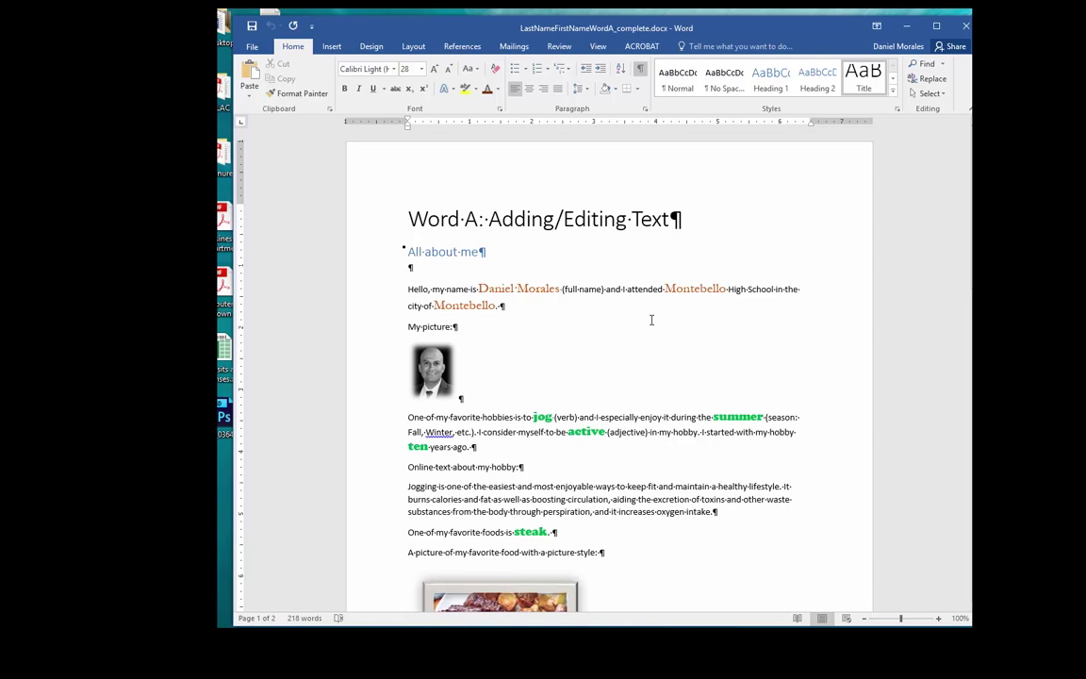
{"action": "scroll", "coordinate": [650, 320], "scroll_direction": "down", "scroll_amount": 2}
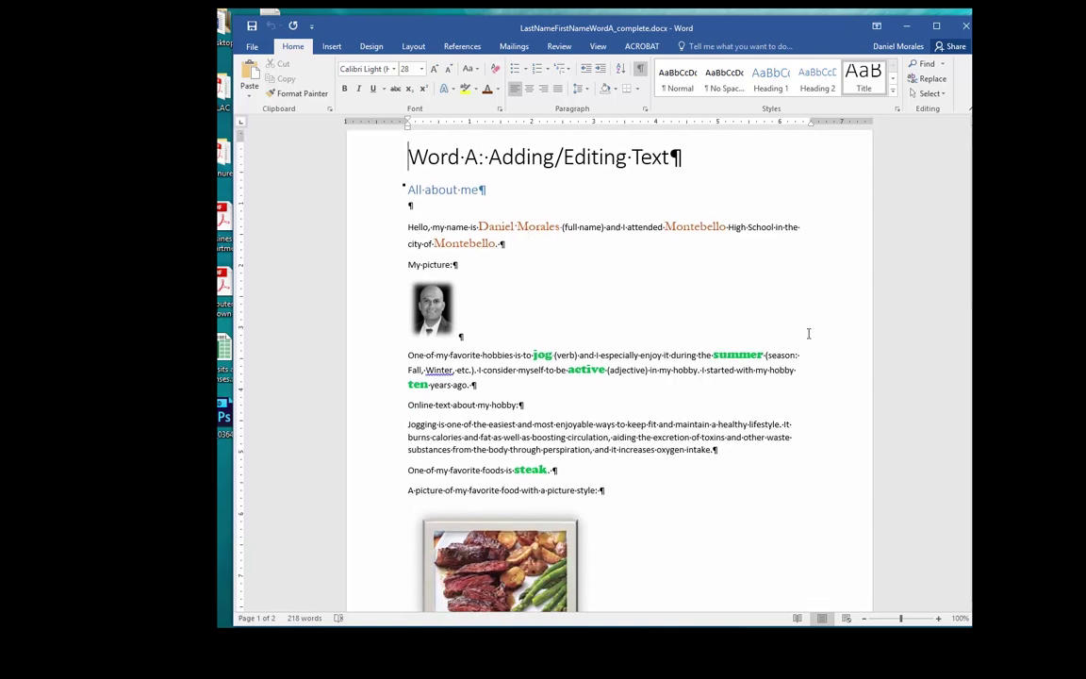
{"action": "scroll", "coordinate": [792, 341], "scroll_direction": "down", "scroll_amount": 2}
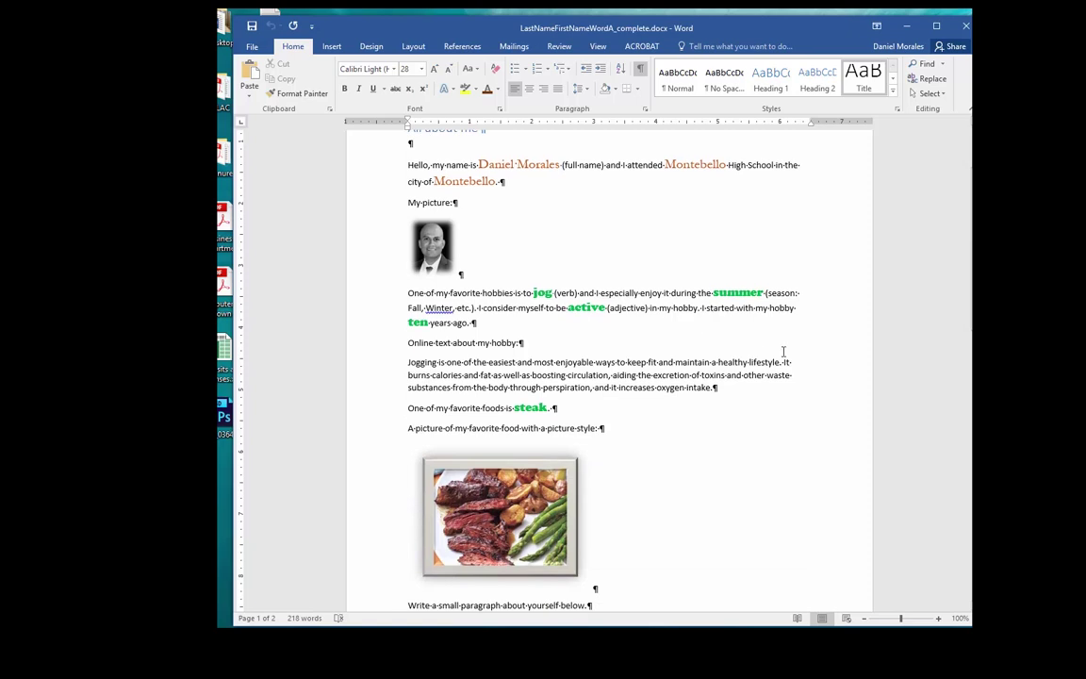
{"action": "scroll", "coordinate": [788, 370], "scroll_direction": "down", "scroll_amount": 3}
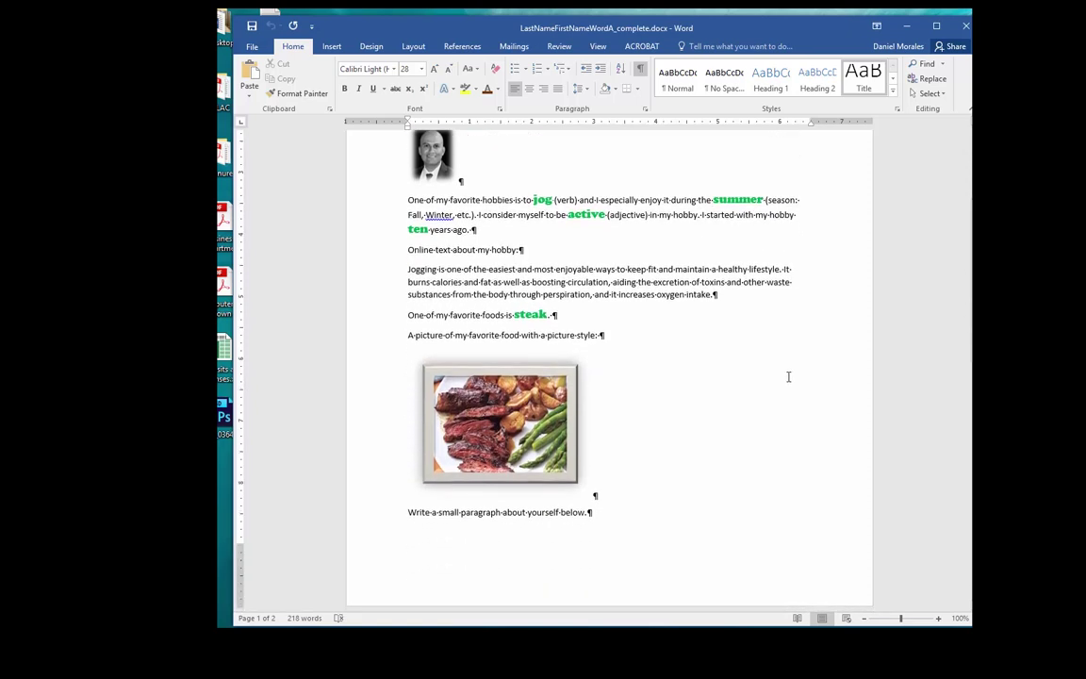
{"action": "scroll", "coordinate": [788, 377], "scroll_direction": "down", "scroll_amount": 6}
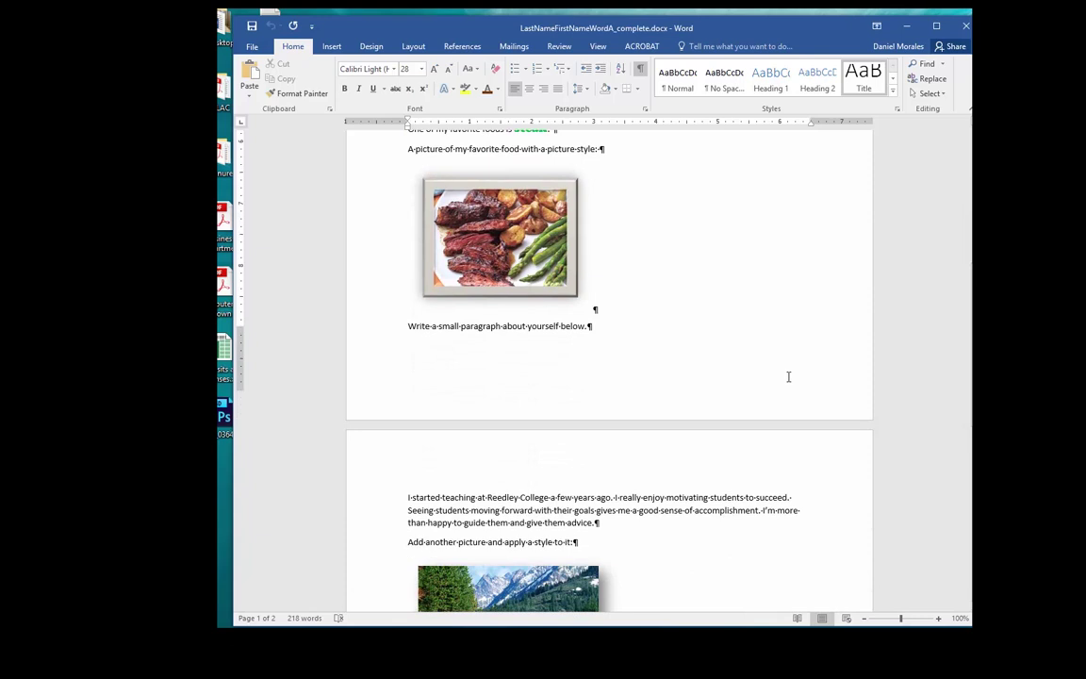
{"action": "scroll", "coordinate": [788, 376], "scroll_direction": "down", "scroll_amount": 2}
{"action": "scroll", "coordinate": [777, 505], "scroll_direction": "down", "scroll_amount": 2}
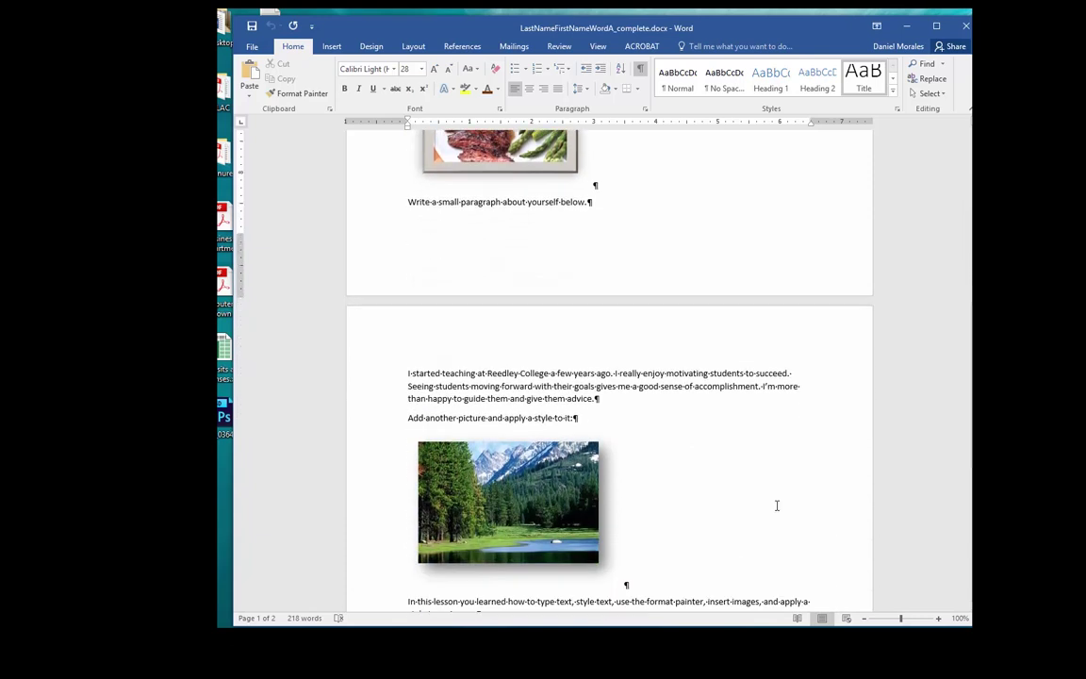
{"action": "scroll", "coordinate": [772, 492], "scroll_direction": "down", "scroll_amount": 2}
{"action": "scroll", "coordinate": [768, 461], "scroll_direction": "down", "scroll_amount": 2}
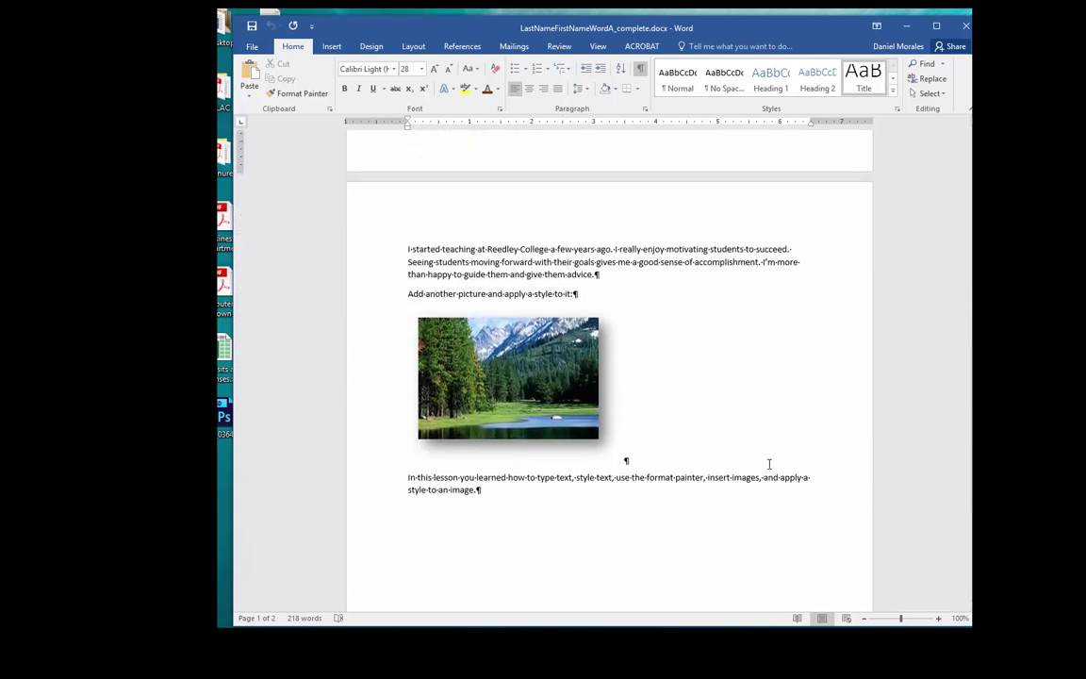
{"action": "scroll", "coordinate": [768, 464], "scroll_direction": "down", "scroll_amount": 2}
{"action": "scroll", "coordinate": [768, 464], "scroll_direction": "up", "scroll_amount": 14}
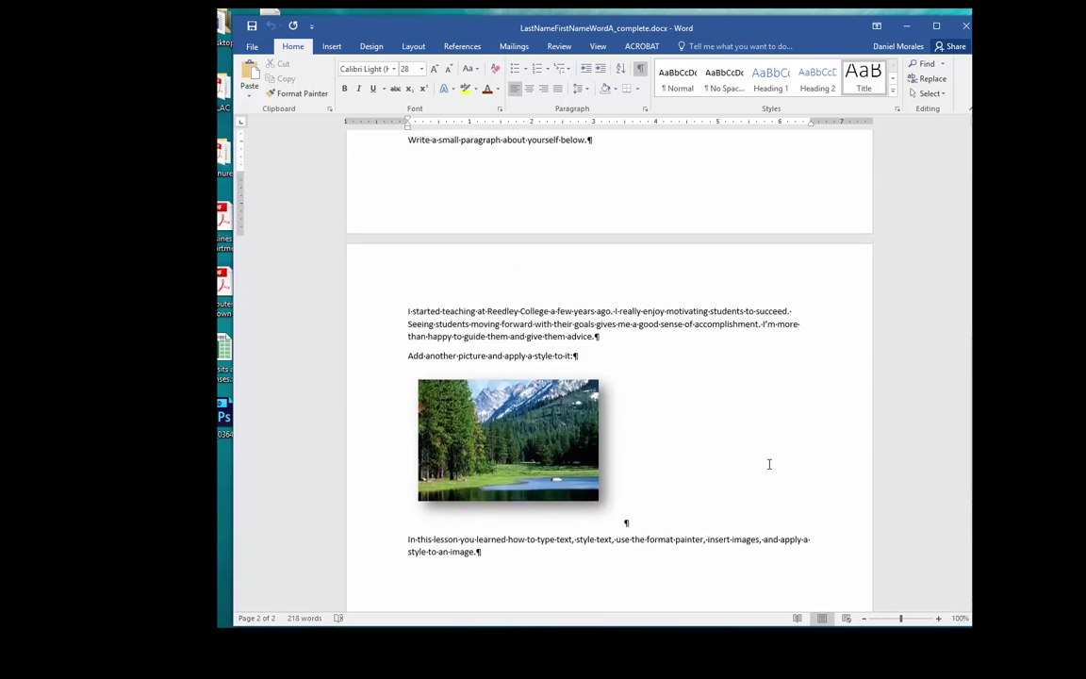
{"action": "scroll", "coordinate": [768, 464], "scroll_direction": "up", "scroll_amount": 9}
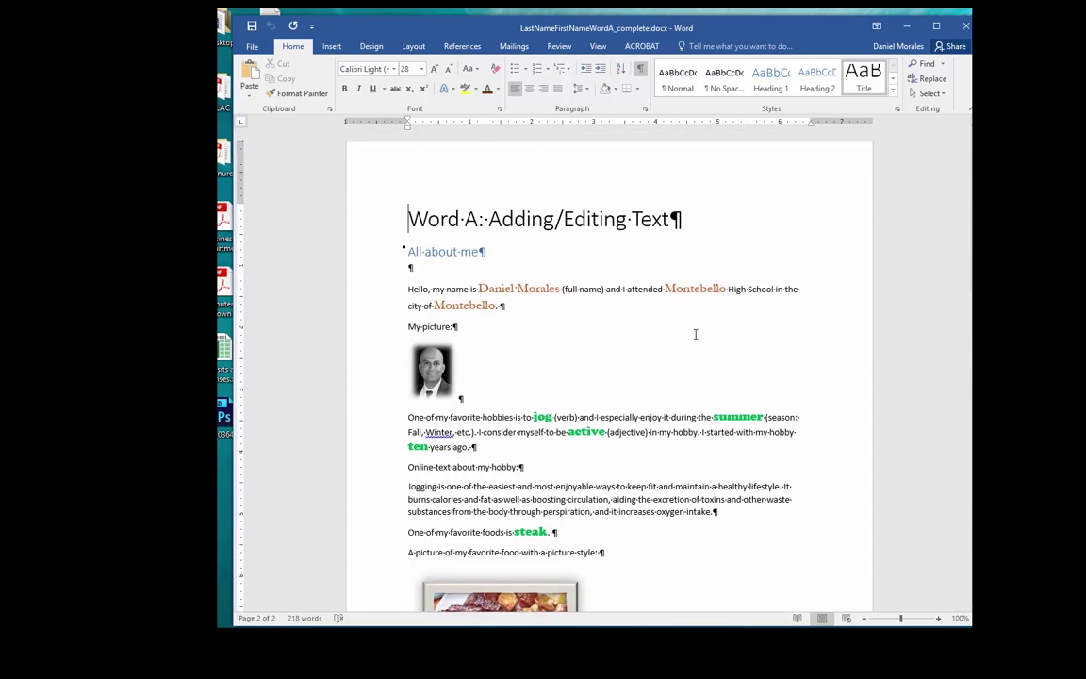